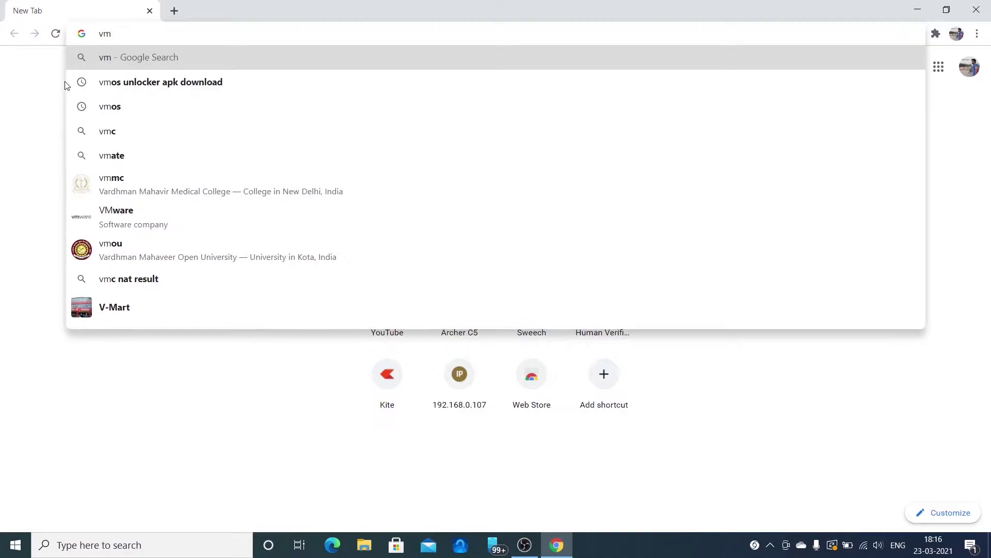
- Search Google for 'vm' and open the Oracle VM VirtualBox website
key(Return)
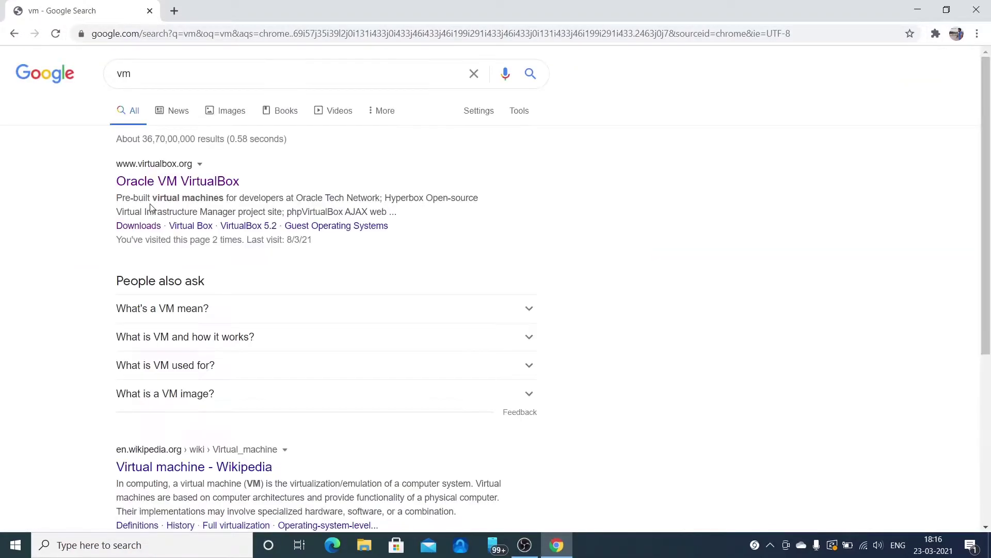
click(171, 182)
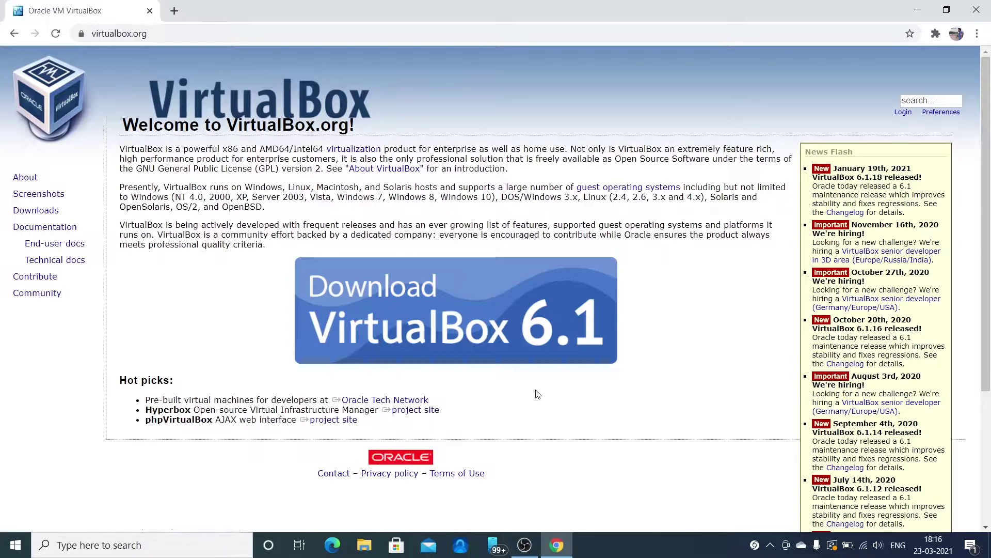
- Go to the VirtualBox Downloads page listing the 6.1.18 packages
scroll(538, 394, down, 4)
scroll(537, 394, up, 4)
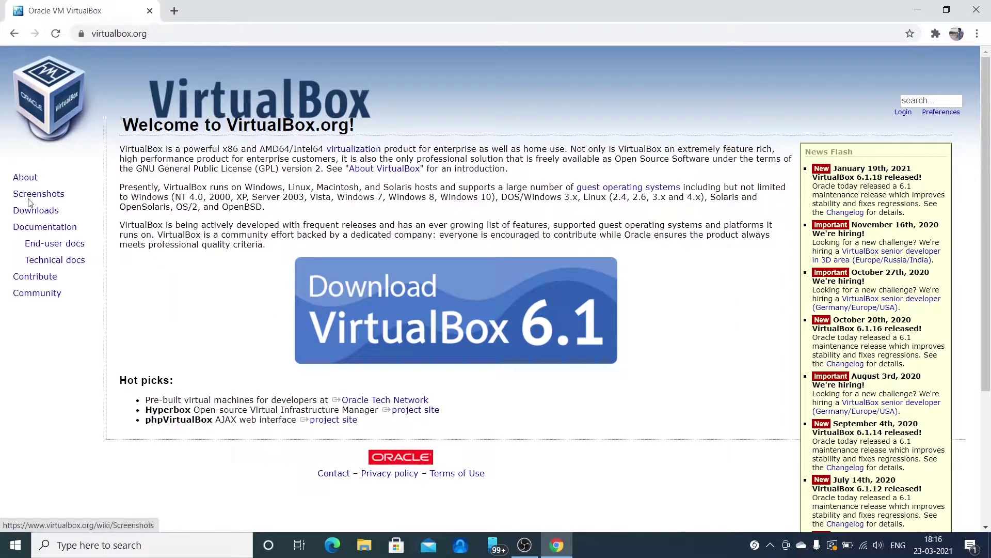
double_click(48, 211)
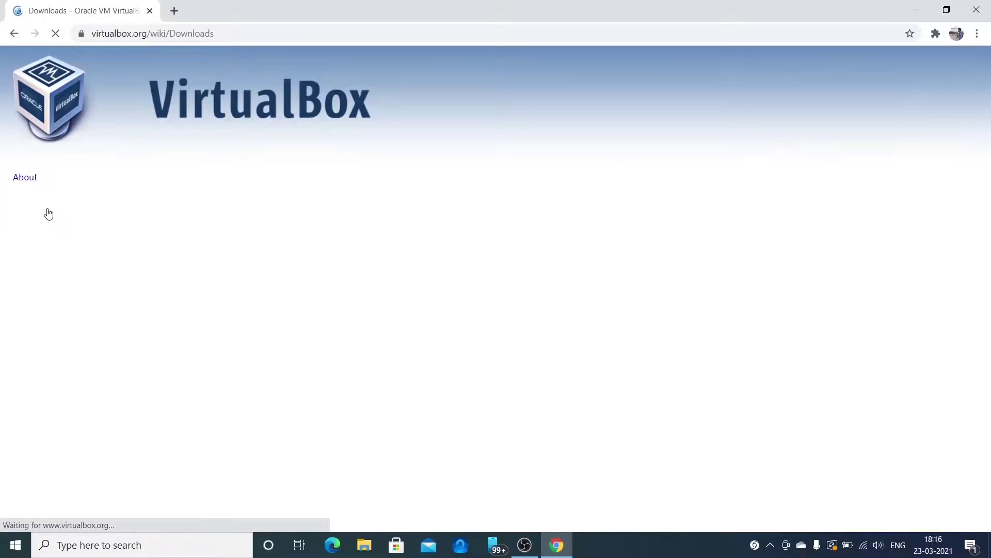
- Highlight the Windows hosts and Extension Pack links, then open a blank new tab
triple_click(198, 292)
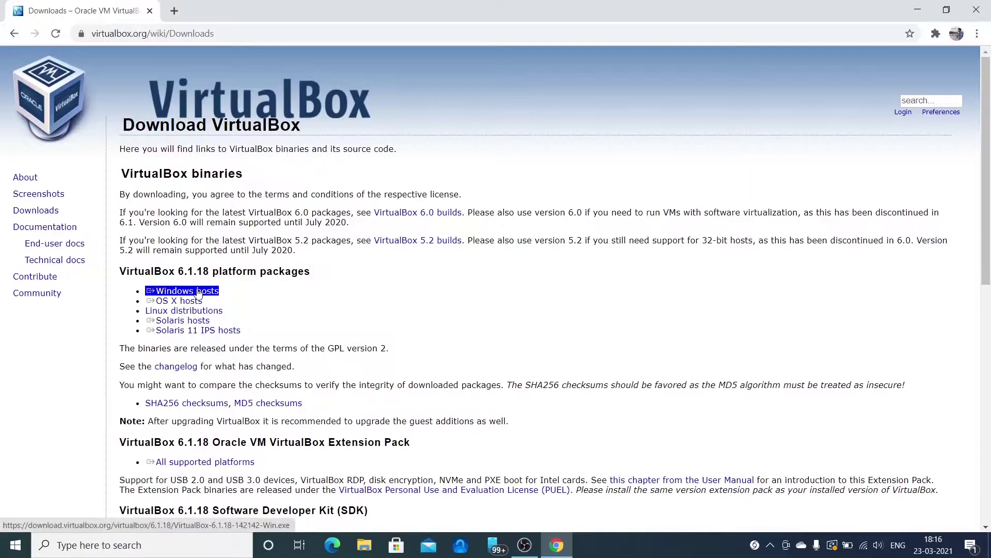
click(399, 339)
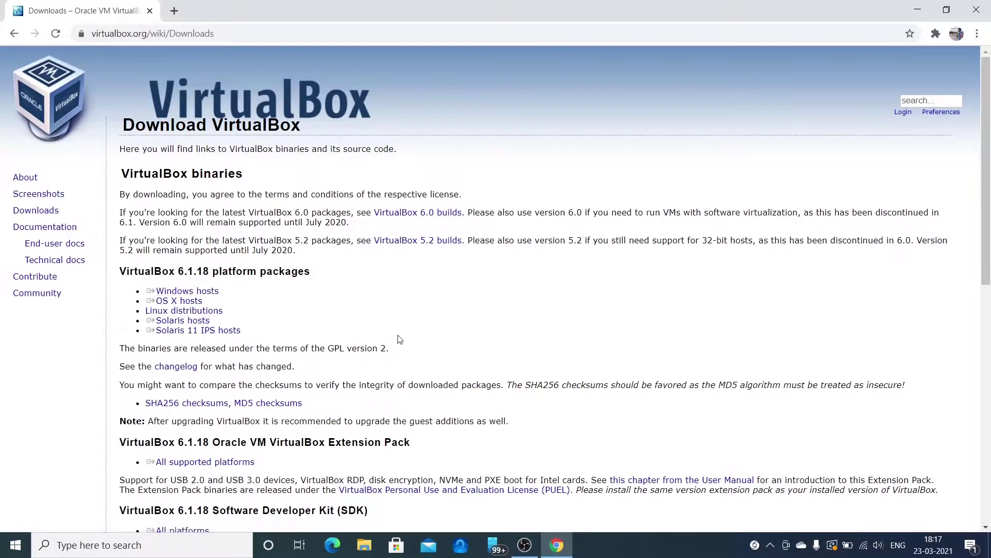
scroll(398, 336, down, 2)
triple_click(238, 352)
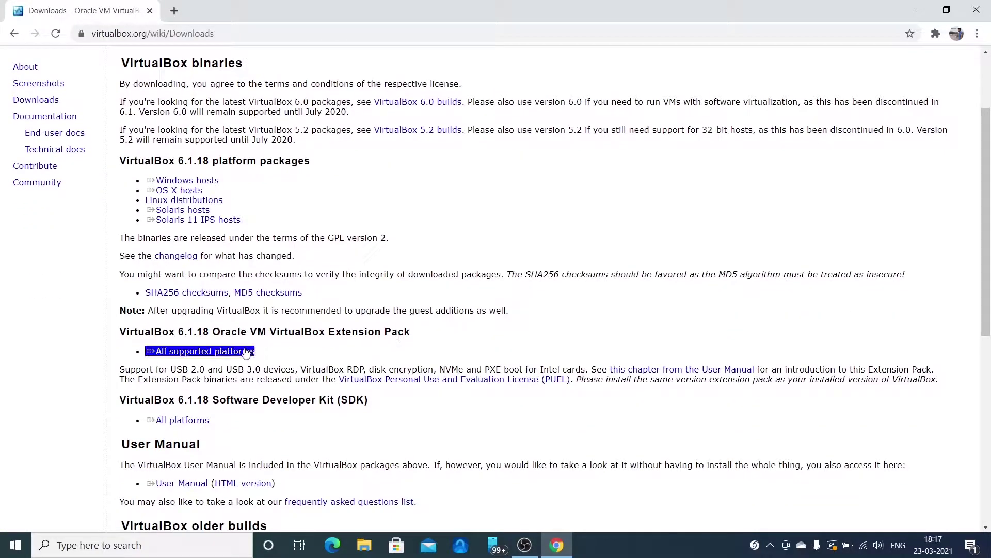
click(432, 323)
scroll(433, 323, up, 2)
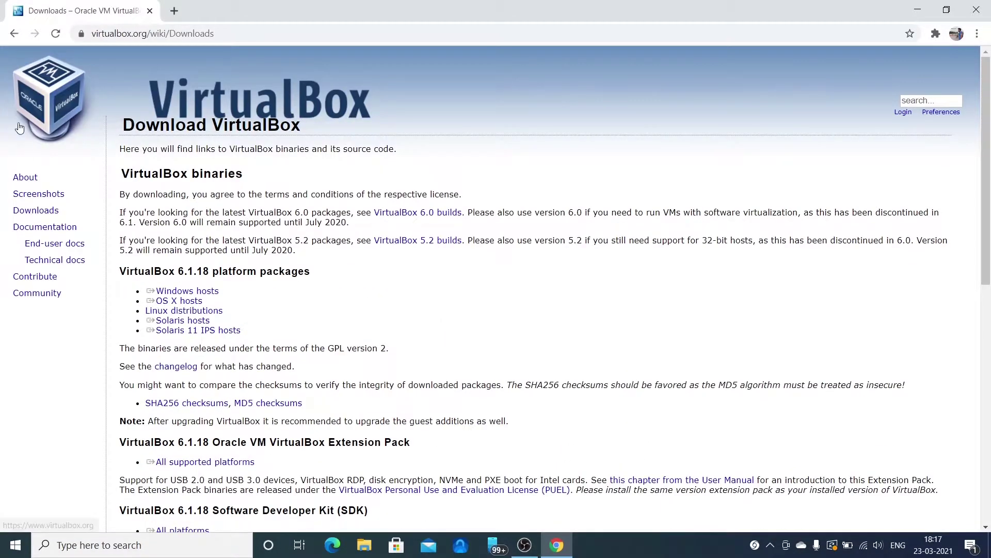
click(174, 11)
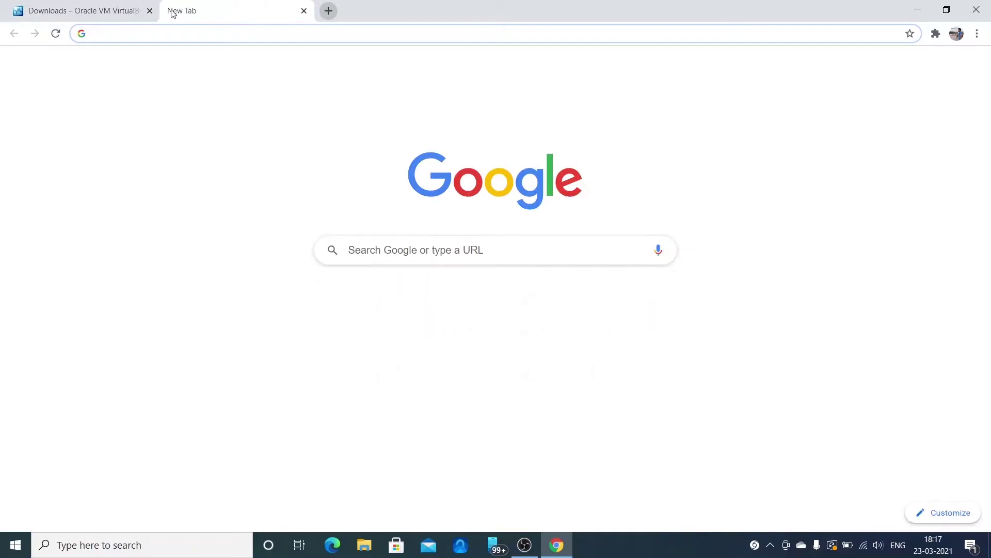
- Run a Google search for 'kali' from the new tab's address bar
text(kali)
key(Return)
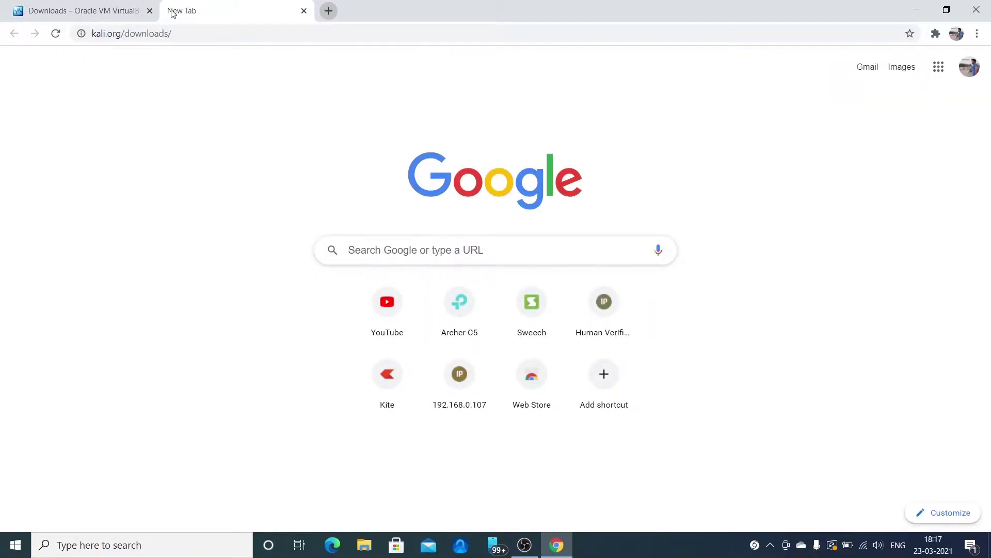
click(198, 33)
key(End)
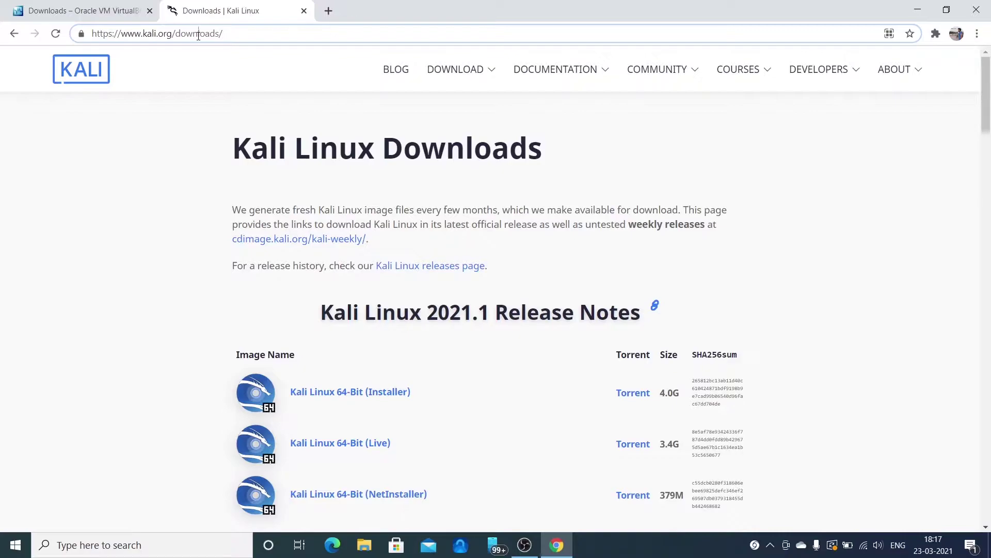
click(198, 34)
key(BackSpace)
key(BackSpace)
key(BackSpace)
key(BackSpace)
key(BackSpace)
key(BackSpace)
key(BackSpace)
key(BackSpace)
key(BackSpace)
key(BackSpace)
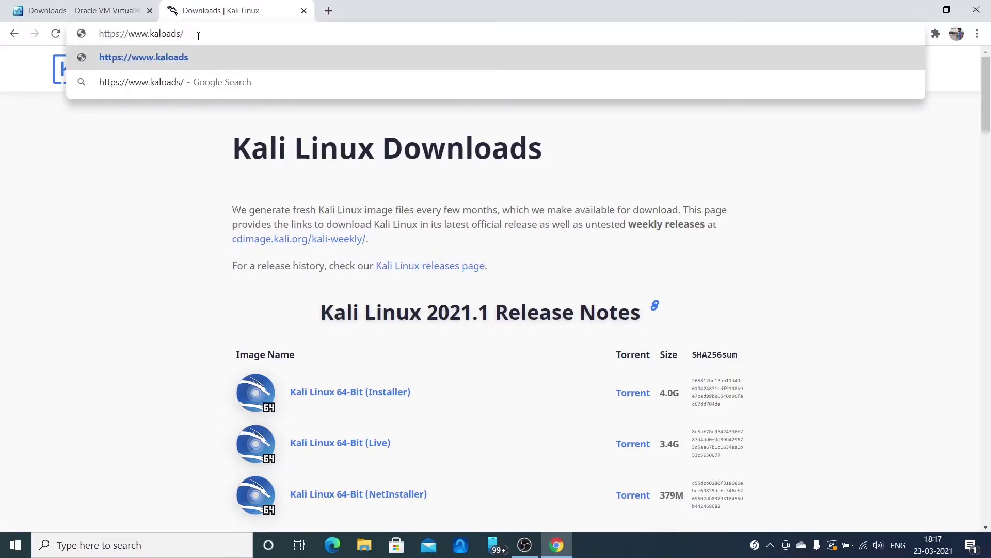
key(BackSpace)
key(BackSpace)
key(BackSpace)
key(BackSpace)
key(BackSpace)
key(BackSpace)
key(BackSpace)
key(BackSpace)
key(BackSpace)
key(BackSpace)
key(BackSpace)
key(BackSpace)
key(BackSpace)
key(BackSpace)
key(BackSpace)
key(BackSpace)
key(BackSpace)
key(BackSpace)
key(BackSpace)
key(BackSpace)
text(kali)
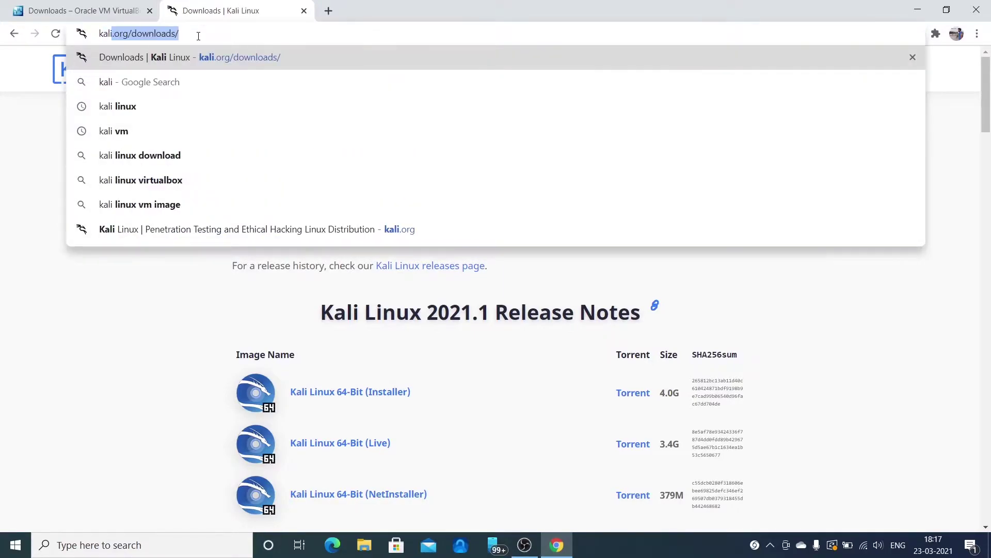
key(Return)
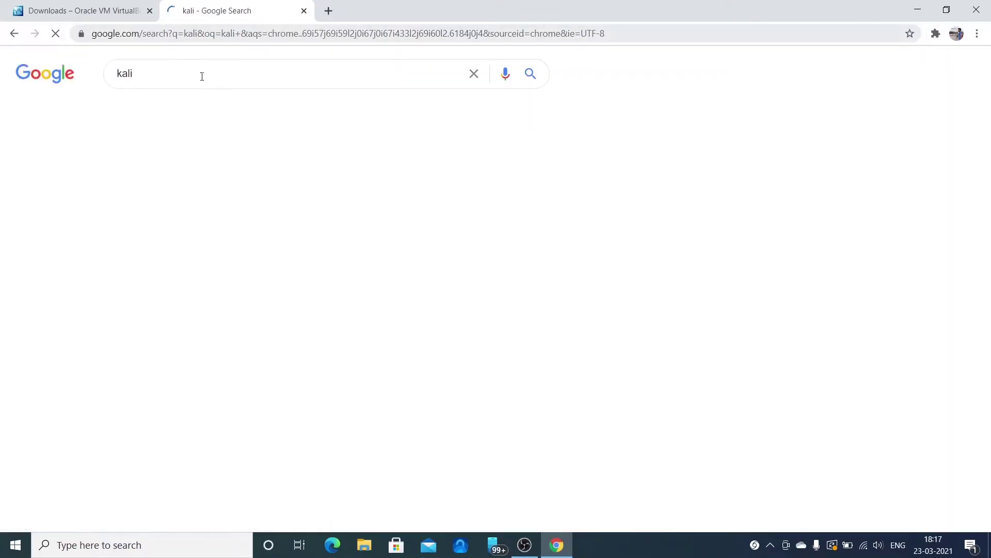
- Open kali.org's Download > Kali Linux page, browse the 2021.1 images, then close Chrome
click(210, 180)
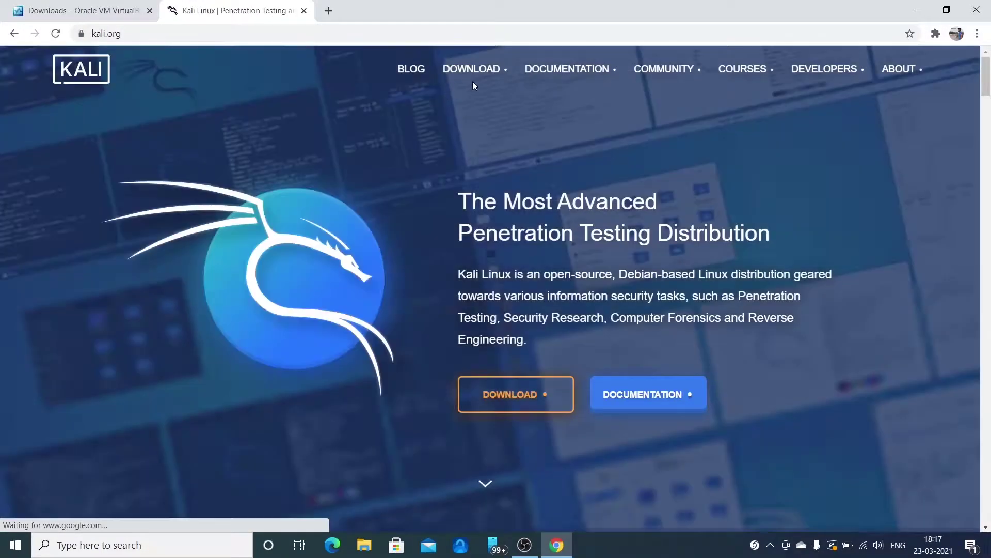
mouse_move(468, 74)
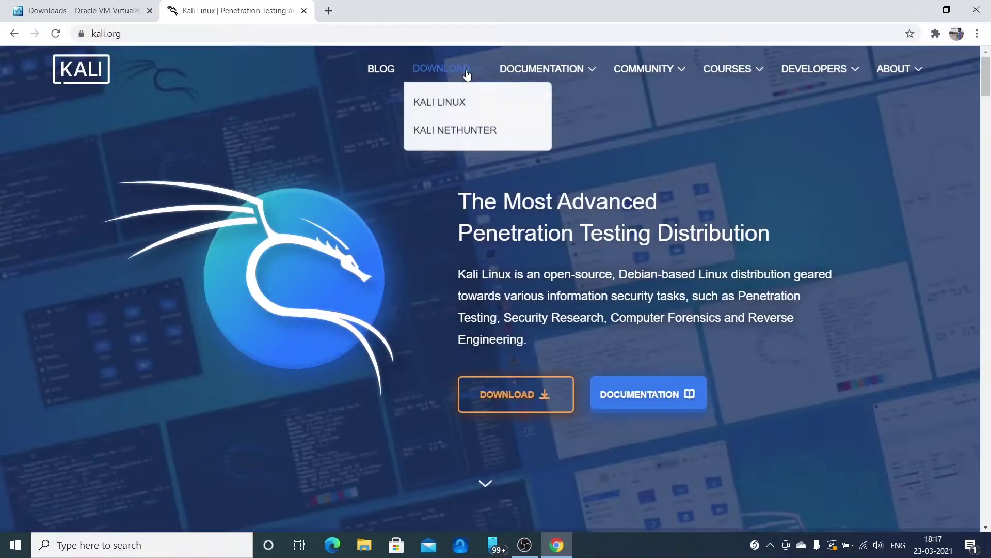
click(456, 102)
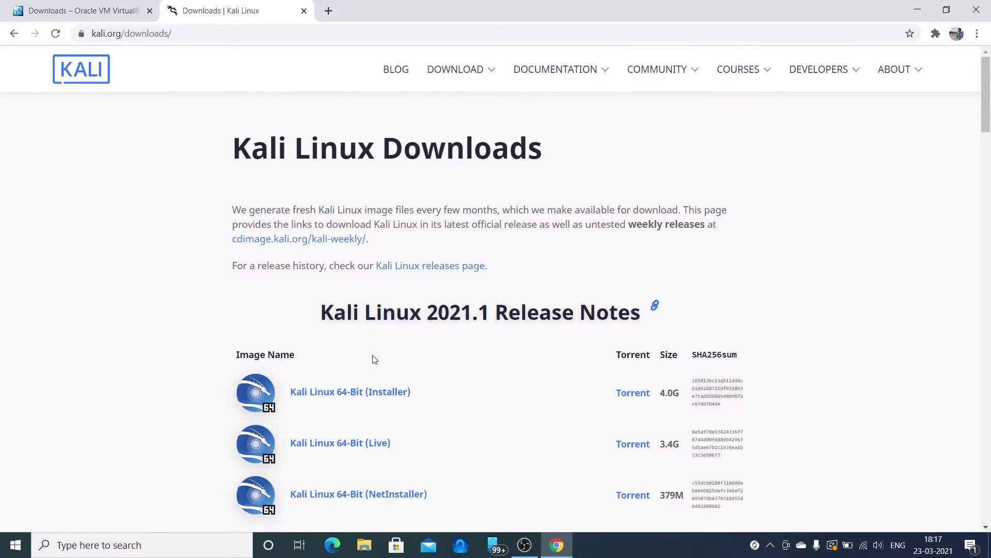
scroll(374, 358, down, 1)
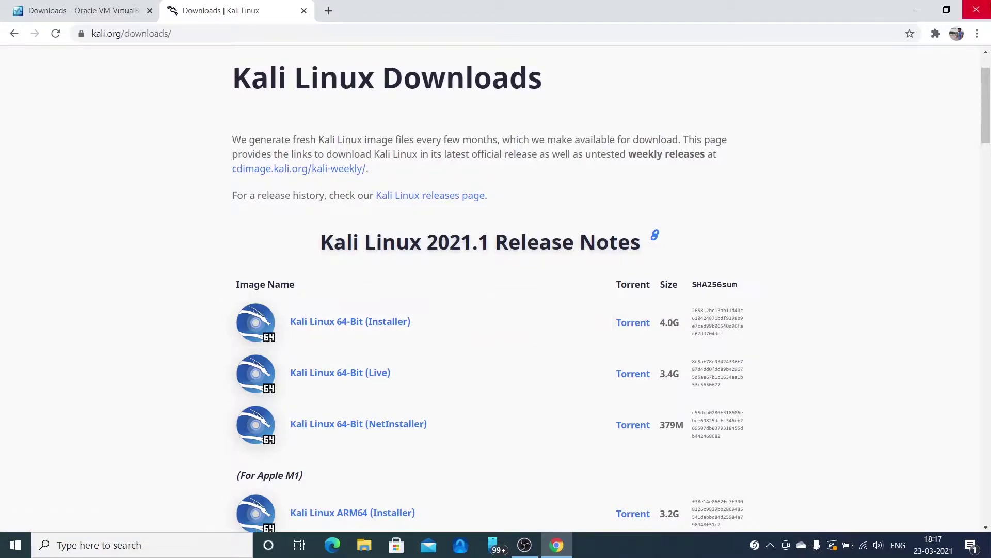
click(976, 9)
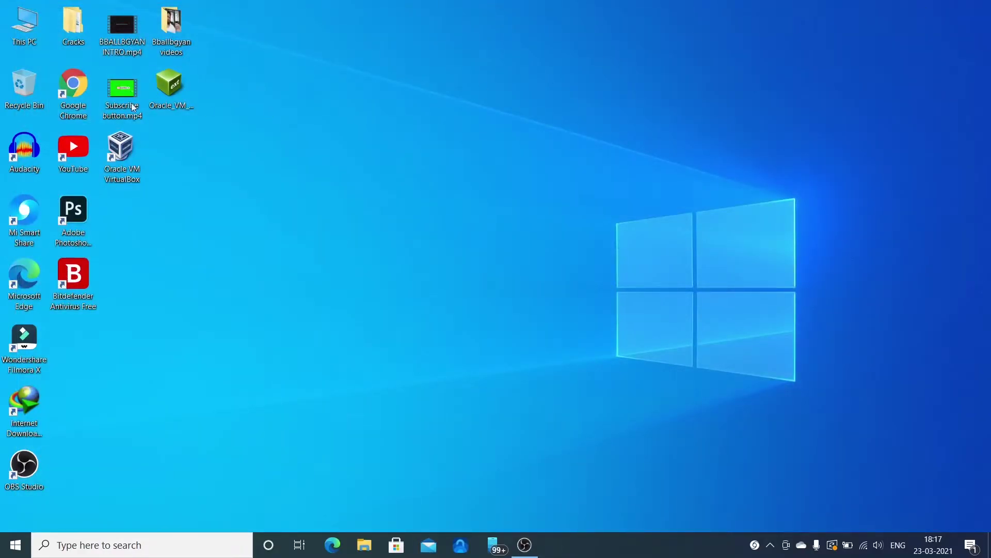
- Check that the Kali 2021.1 ISO is in Downloads via This PC, then close Explorer
double_click(21, 38)
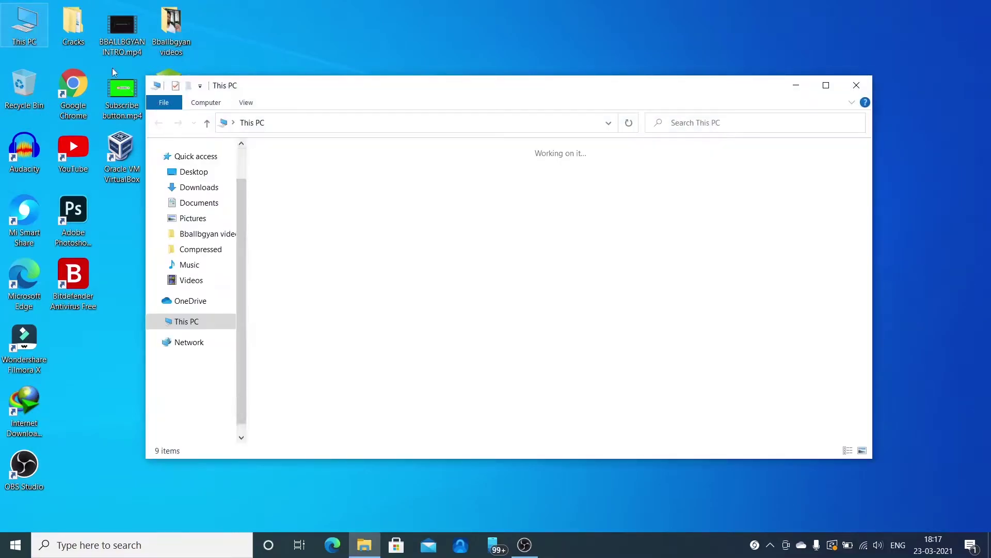
double_click(305, 211)
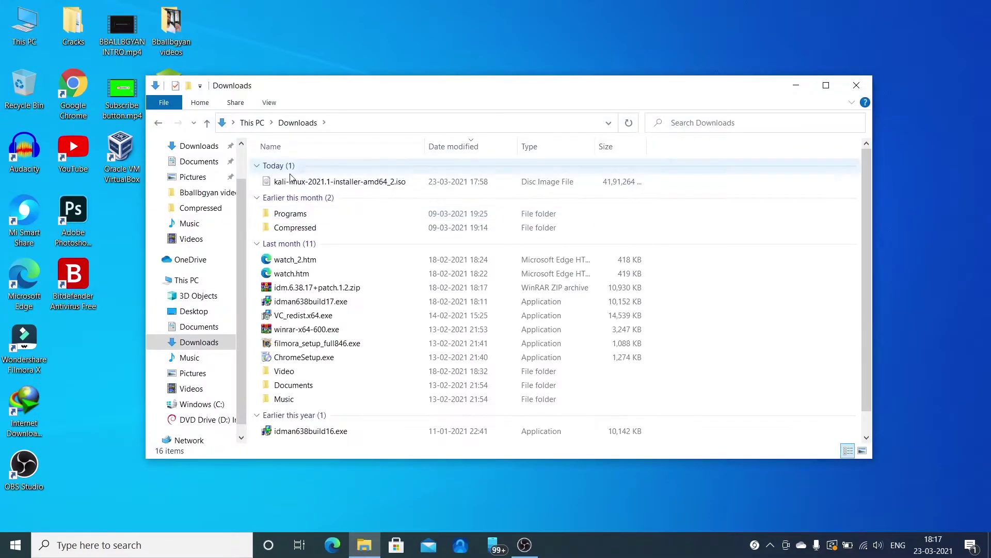
click(283, 184)
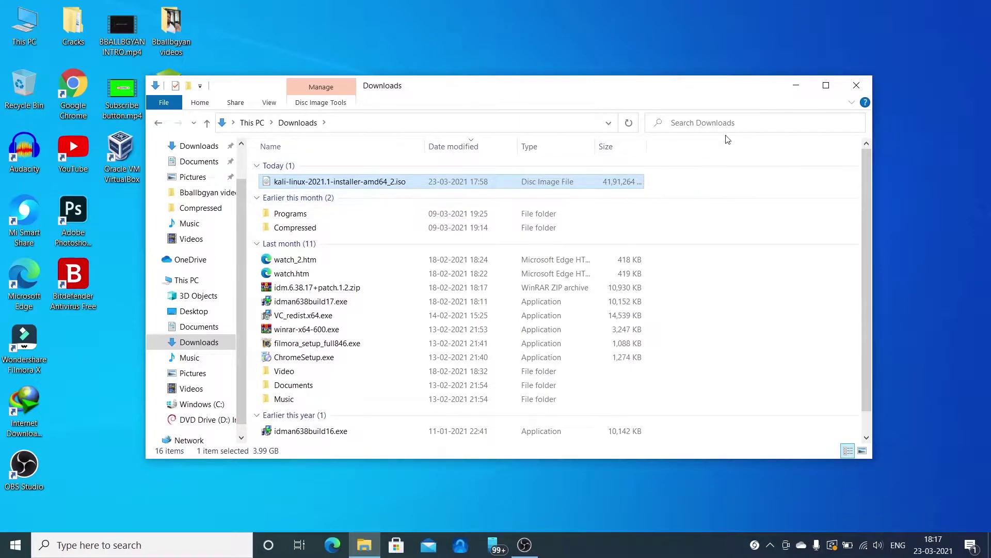
click(850, 87)
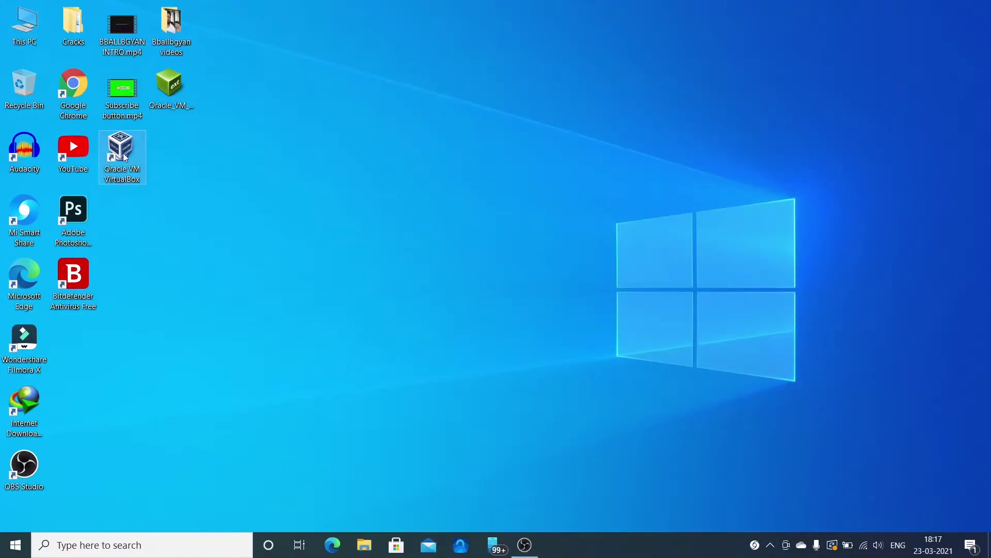
- Launch Oracle VM VirtualBox Manager from its desktop shortcut
click(176, 77)
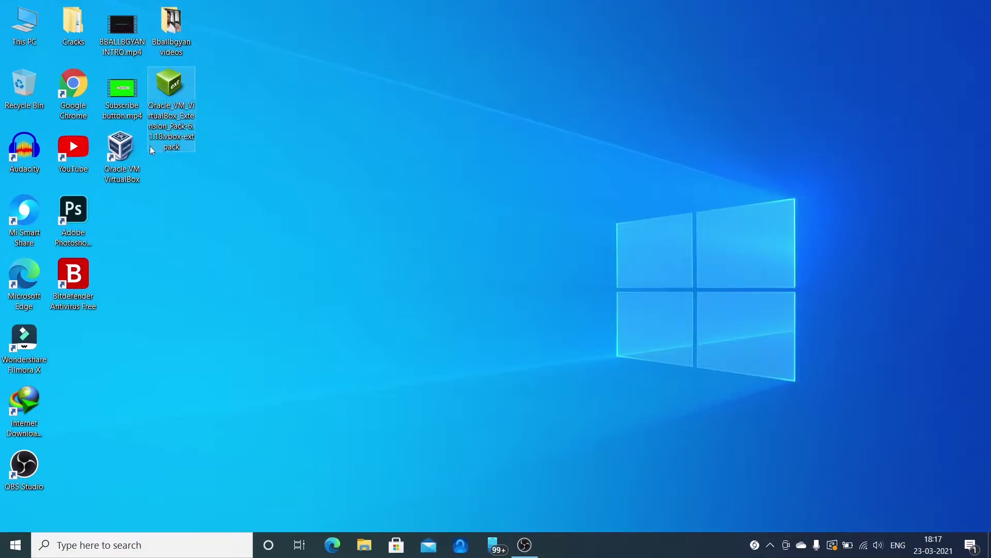
click(112, 162)
double_click(112, 162)
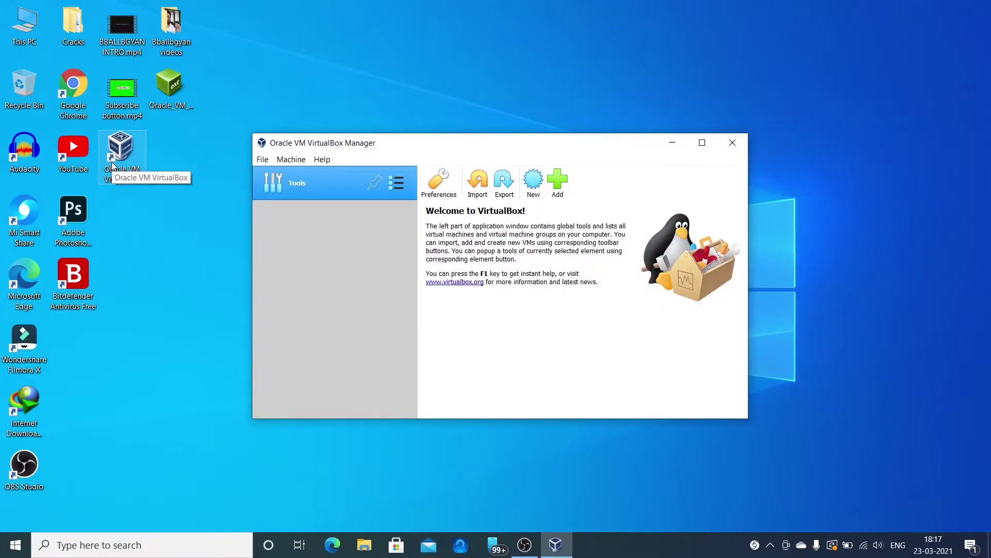
- Confirm Extension Pack 6.1.18r142142 is installed in Preferences, cancel adding another, and click OK
click(261, 160)
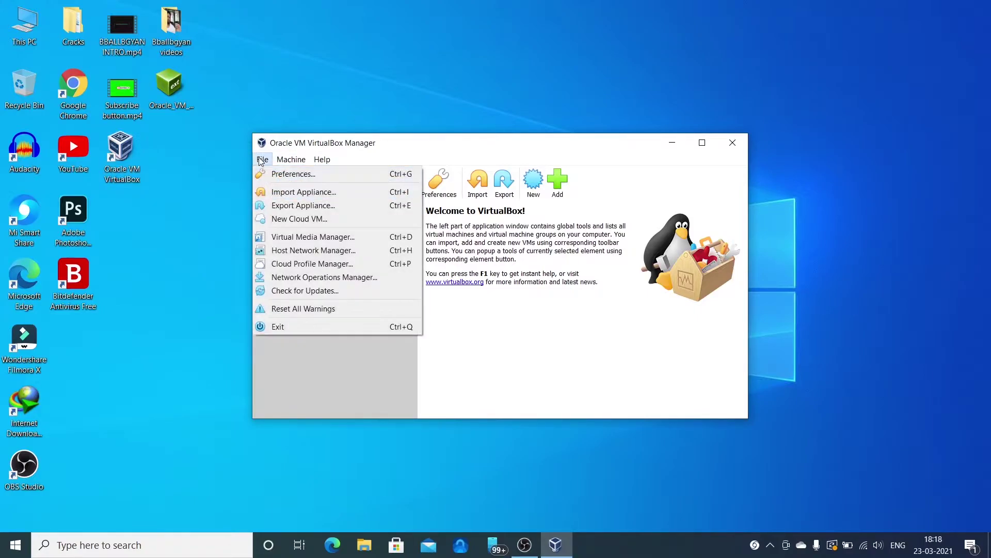
click(268, 172)
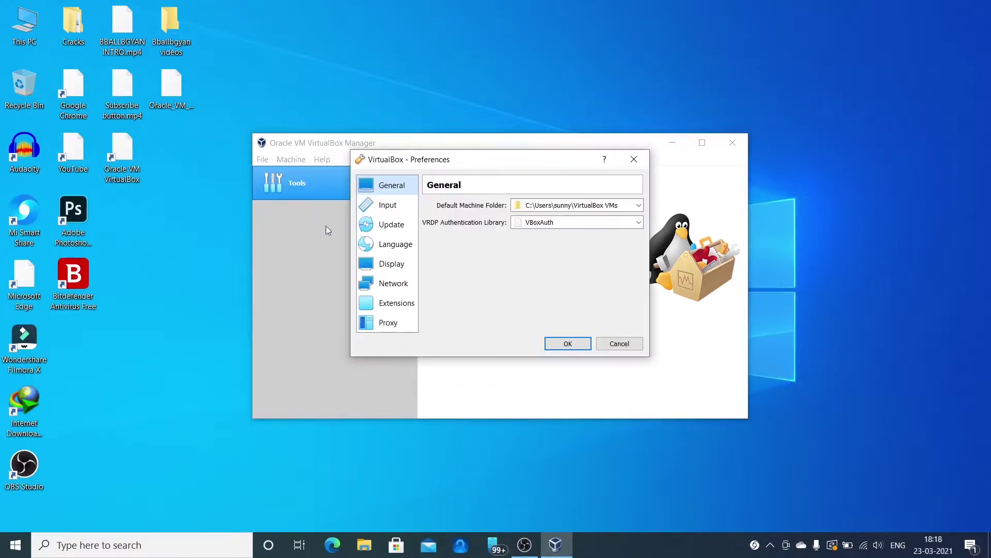
click(392, 302)
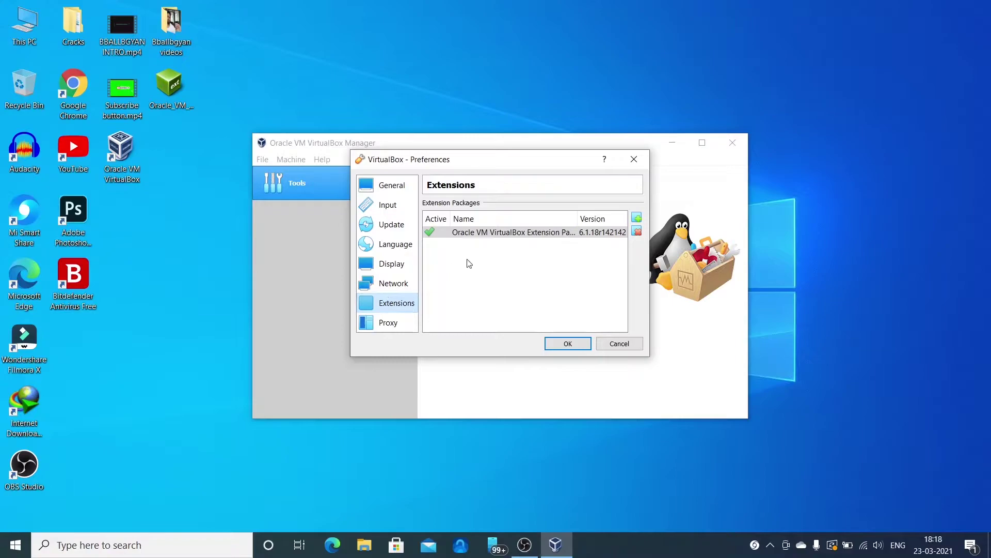
click(638, 217)
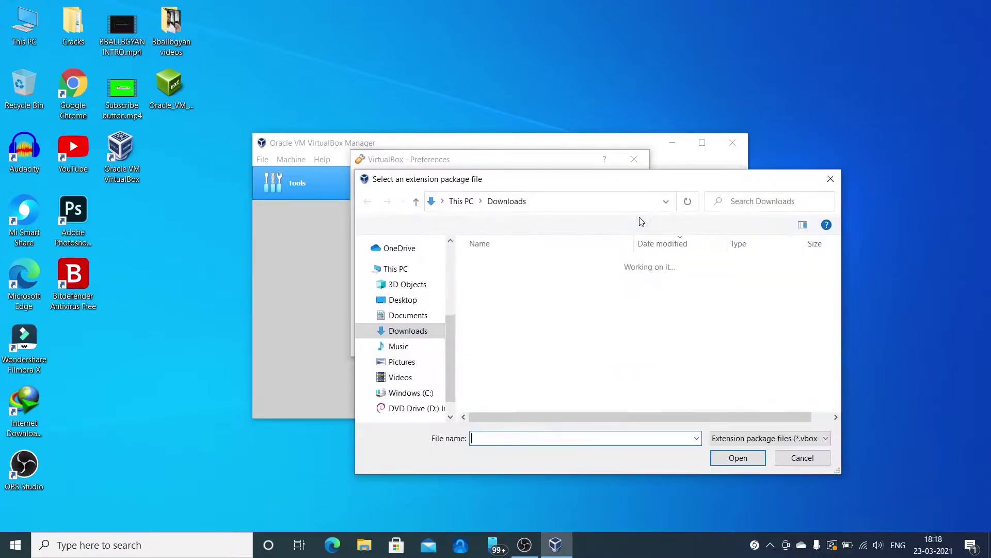
click(392, 300)
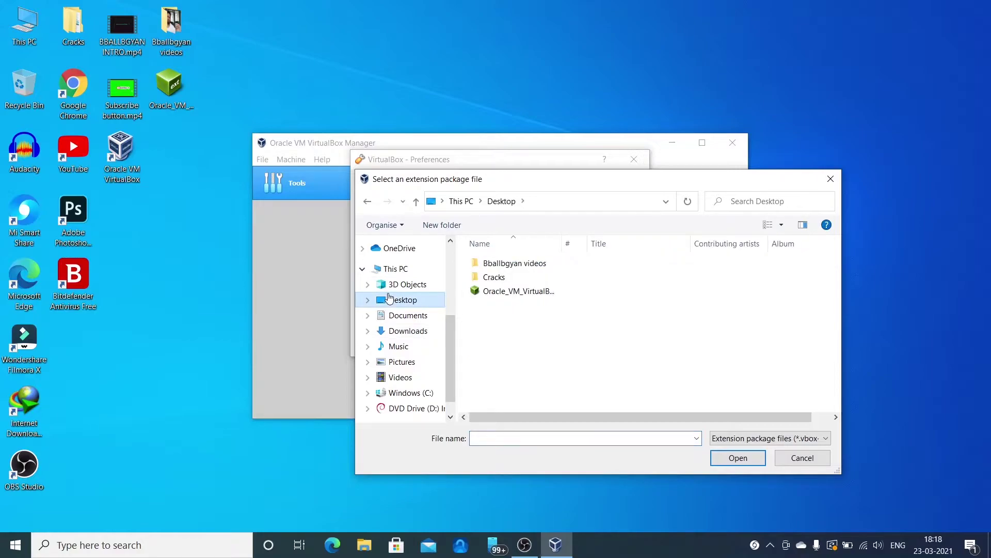
click(532, 289)
click(803, 459)
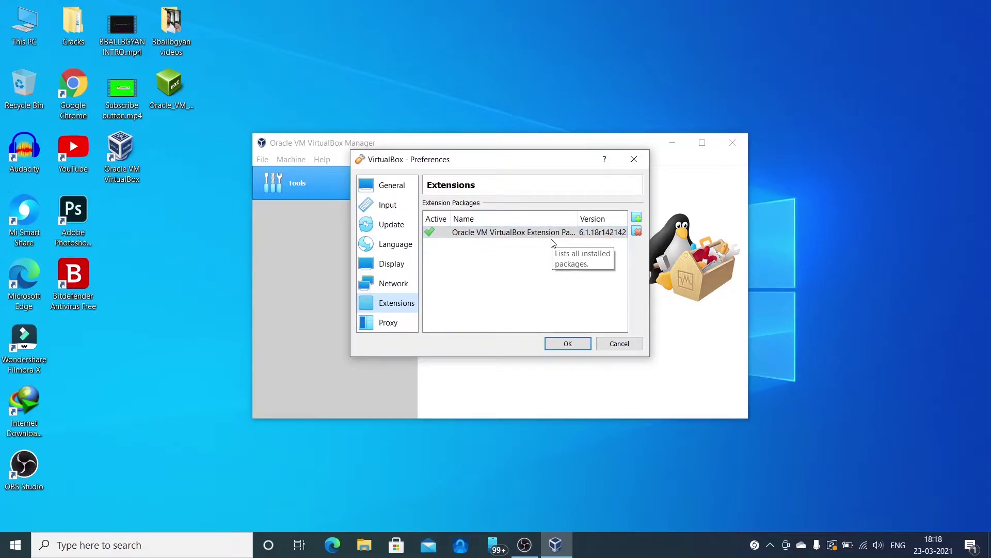
click(561, 347)
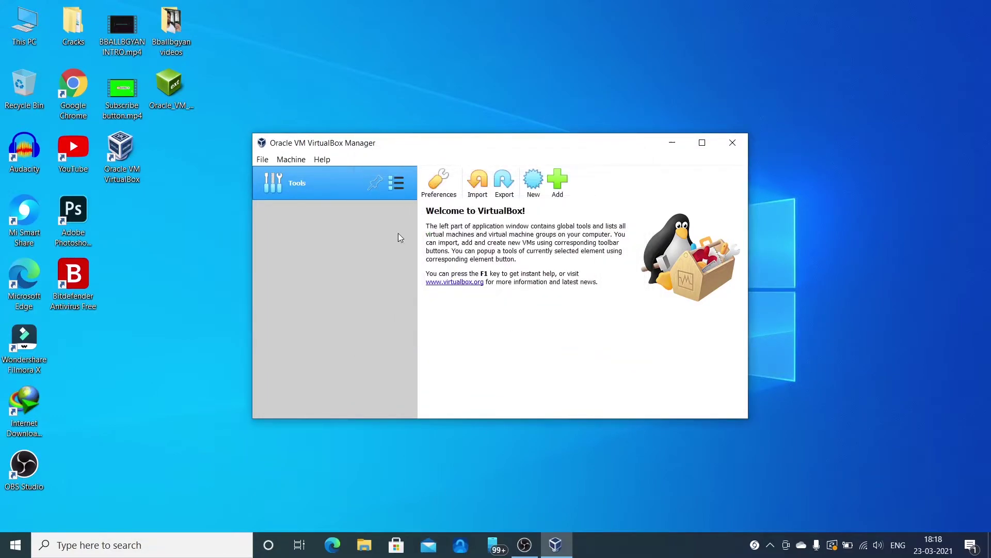
- Create a new VM named 'kali linux 2021' with type Linux and version Debian (64-bit)
click(532, 186)
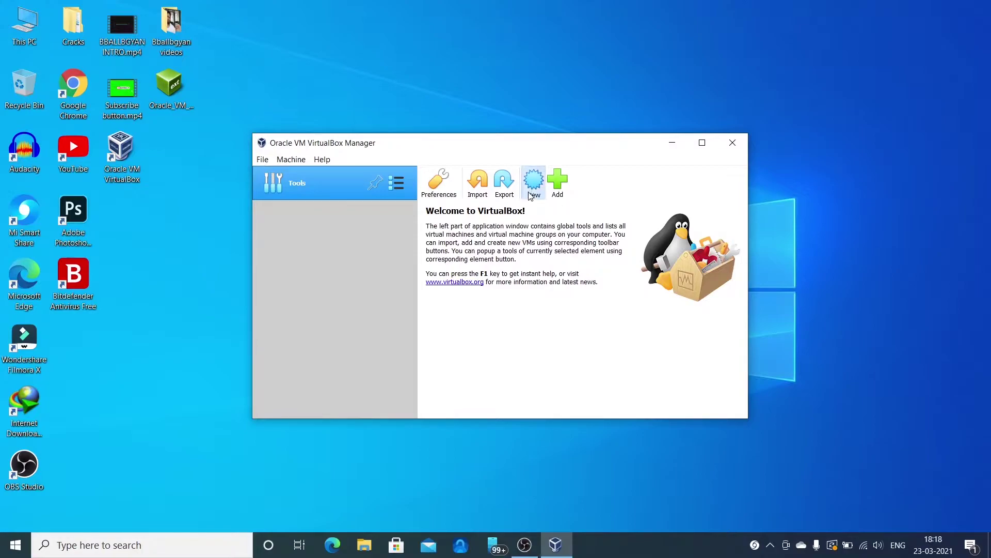
text(k)
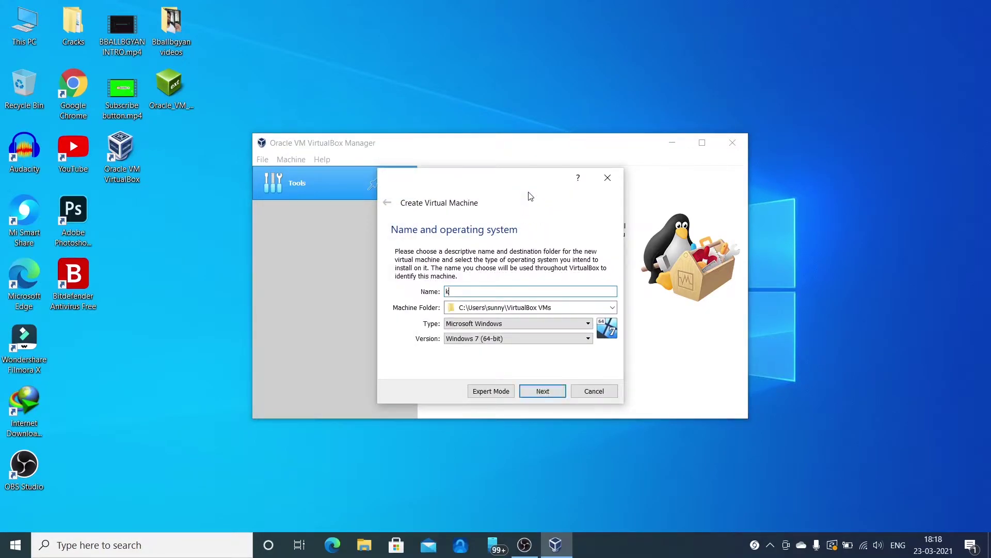
text(ali linux 2021)
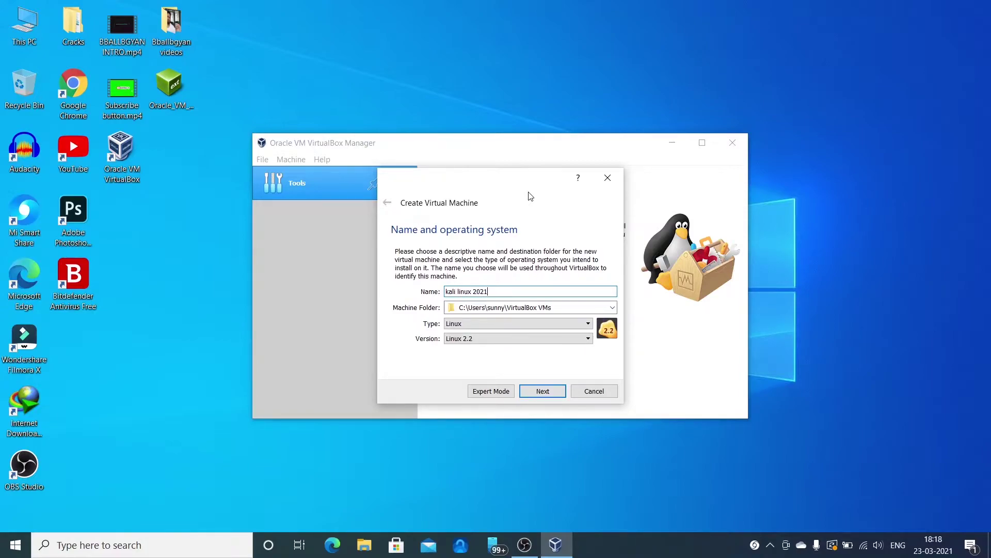
click(471, 325)
click(469, 339)
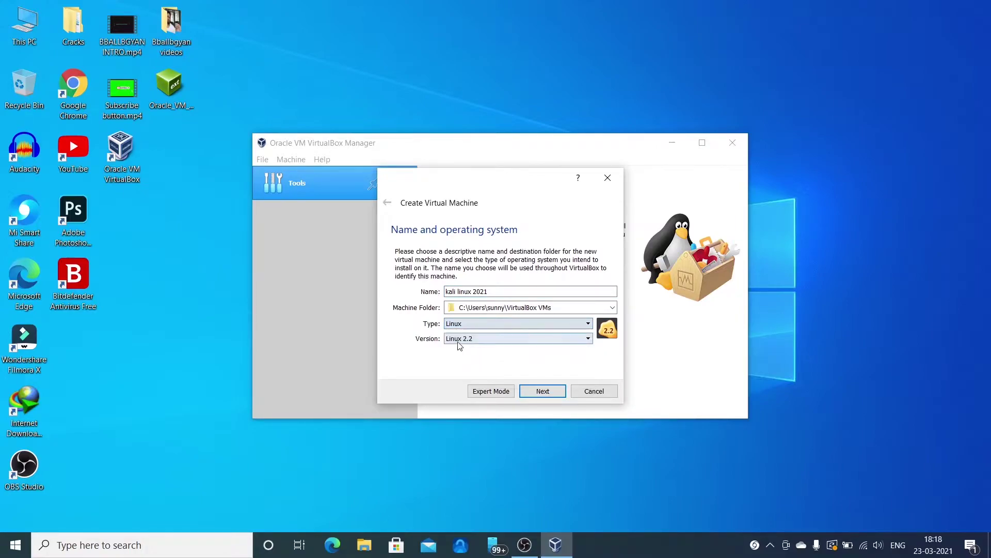
click(469, 340)
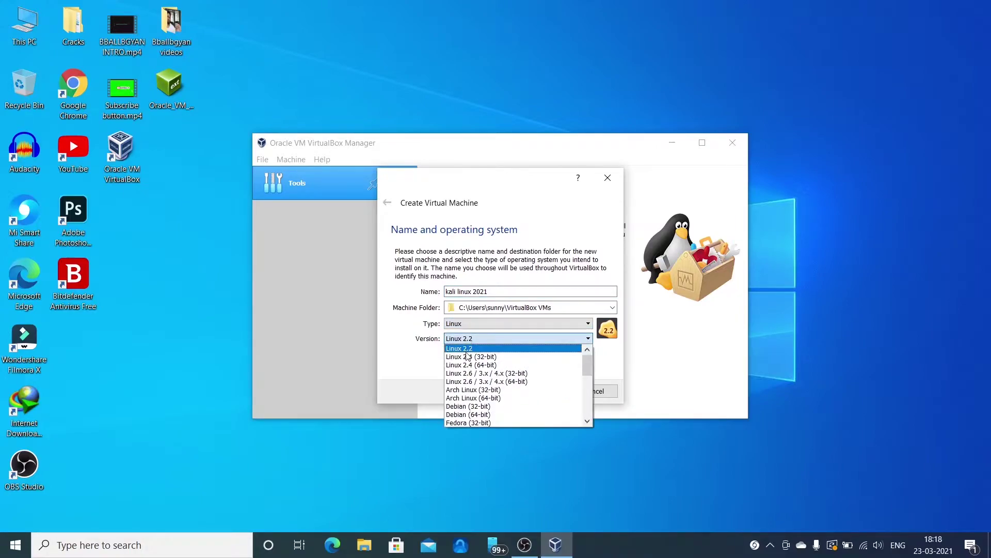
click(462, 414)
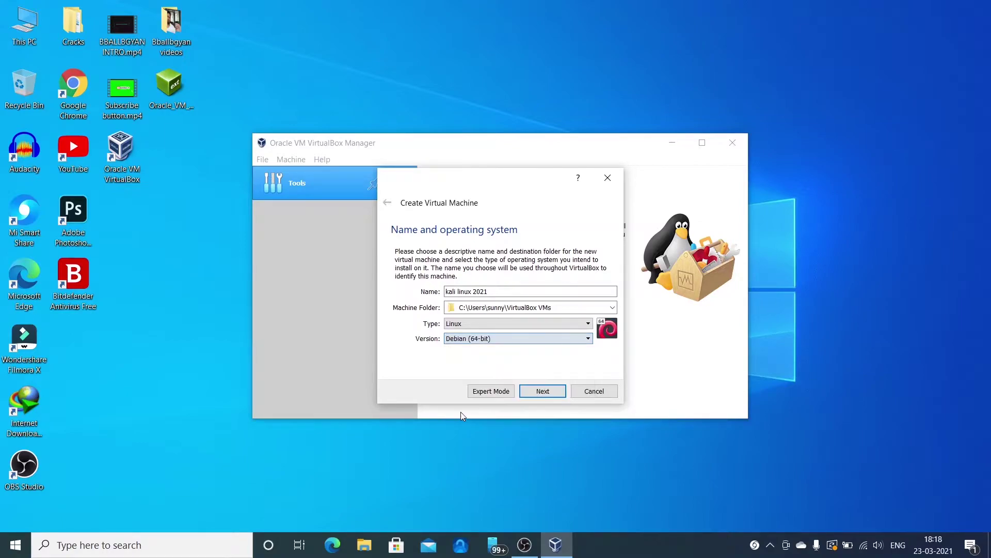
- On the Memory size step, enter 4096 MB of RAM for the machine
click(543, 392)
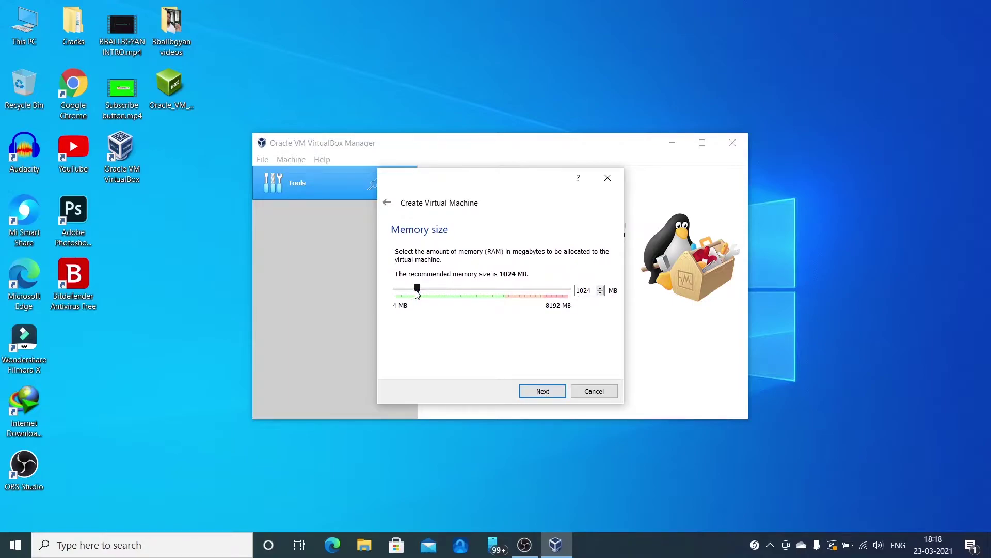
drag(418, 293, 482, 289)
key(BackSpace)
key(BackSpace)
key(BackSpace)
key(BackSpace)
text(4096)
- Add a 30 GB dynamically allocated VDI hard disk and finish creating kali linux 2021
click(541, 393)
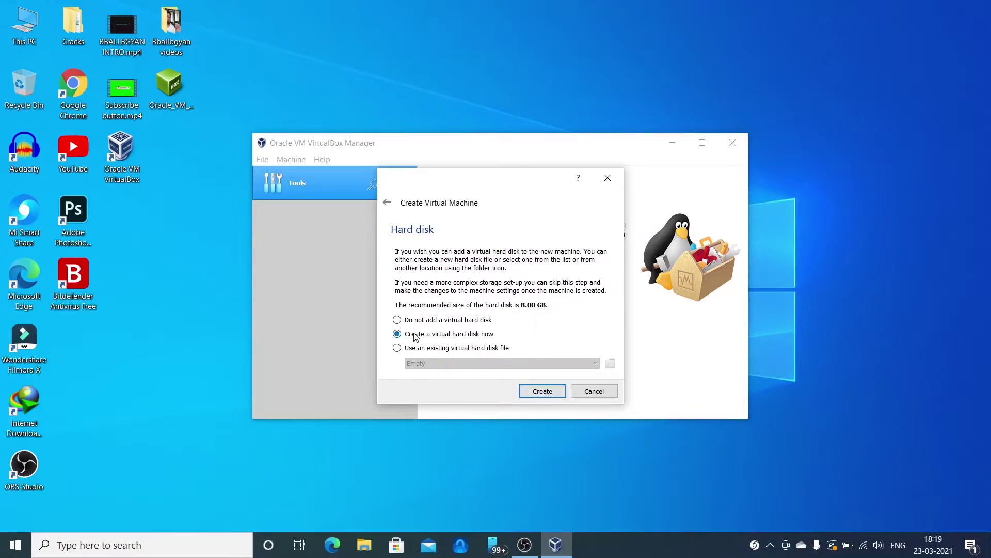
click(538, 392)
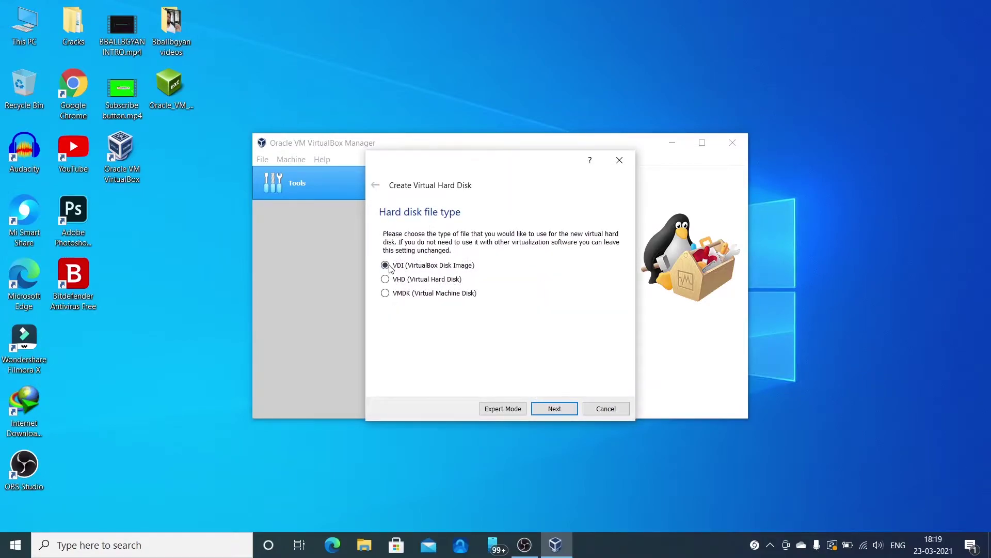
click(544, 411)
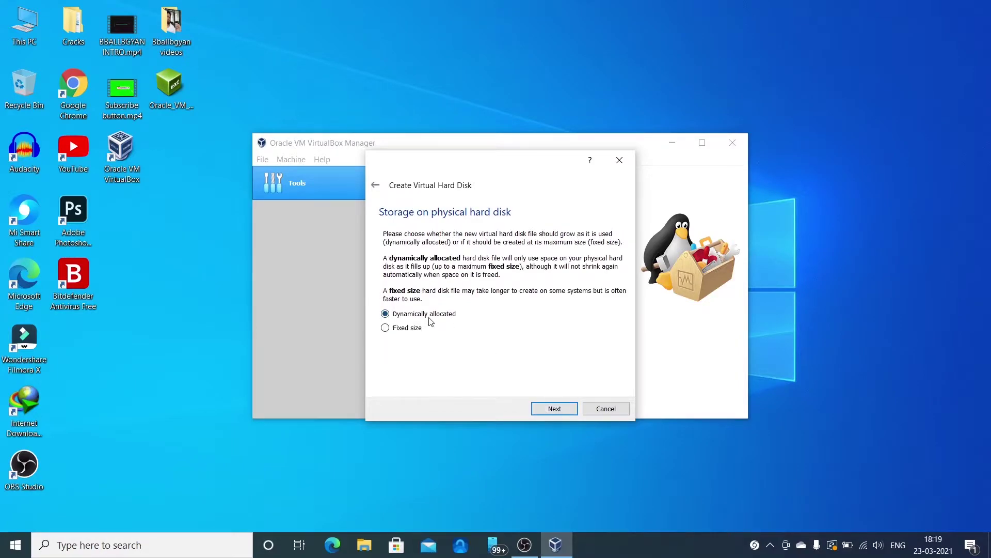
click(549, 412)
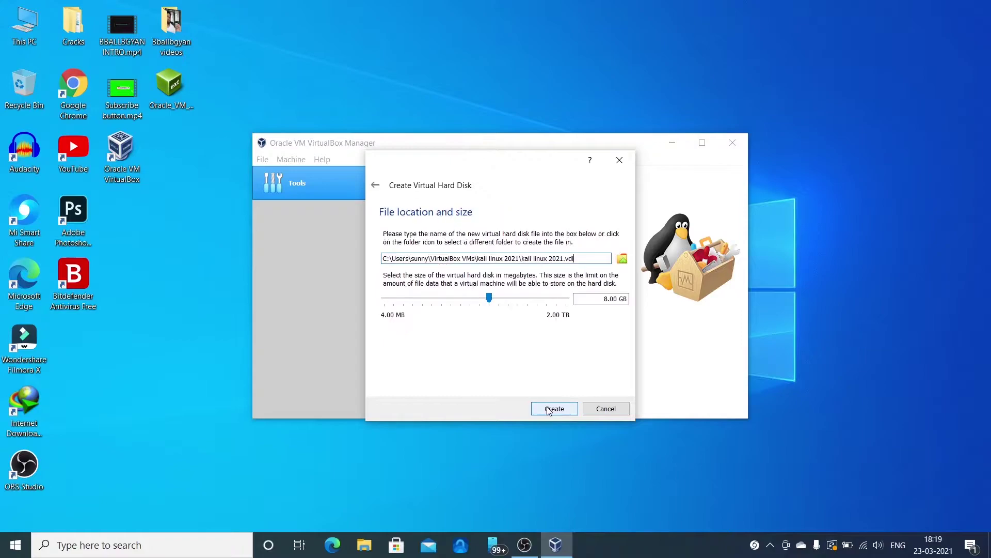
click(609, 300)
key(BackSpace)
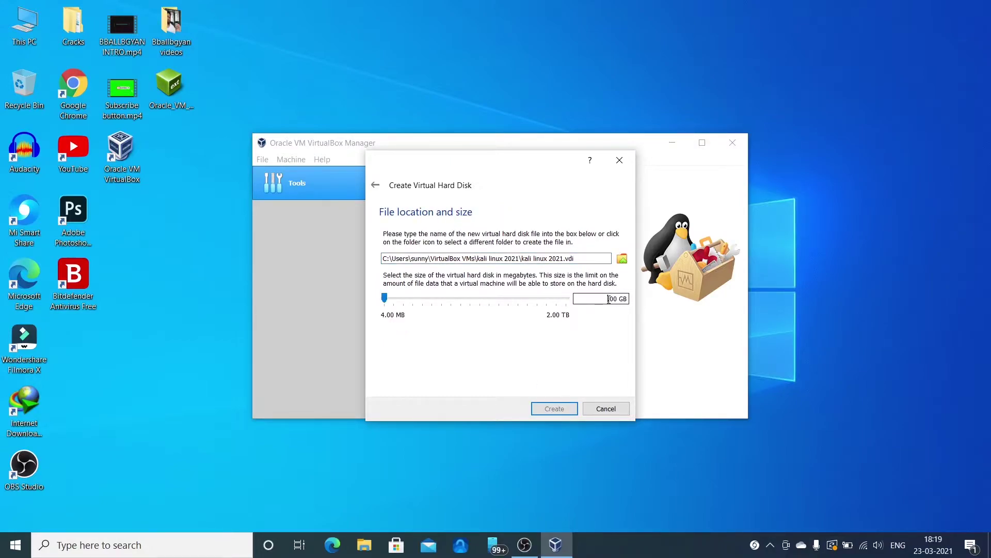
text(30)
click(551, 409)
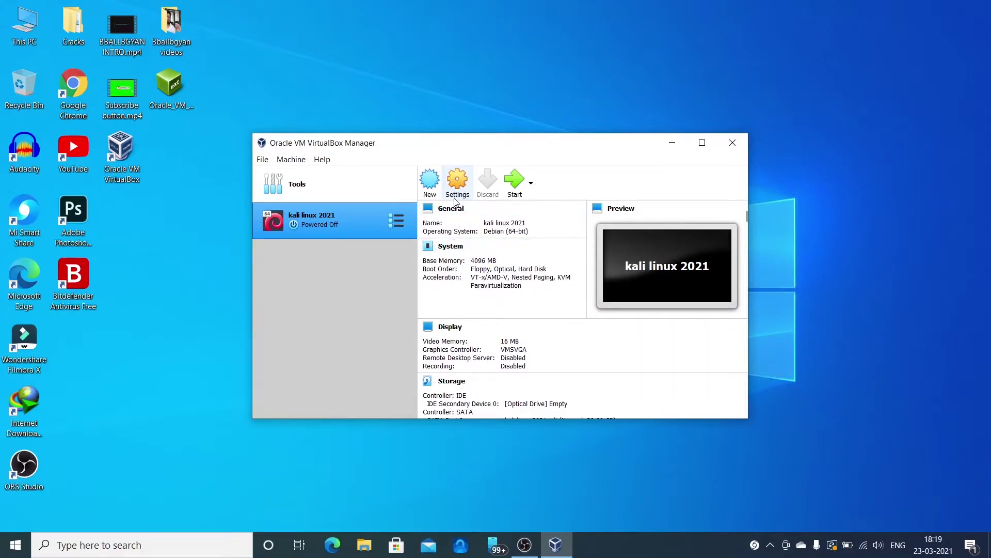
- In Settings > General > Advanced, make Shared Clipboard and Drag'n'Drop Bidirectional
scroll(467, 298, down, 3)
scroll(467, 297, up, 3)
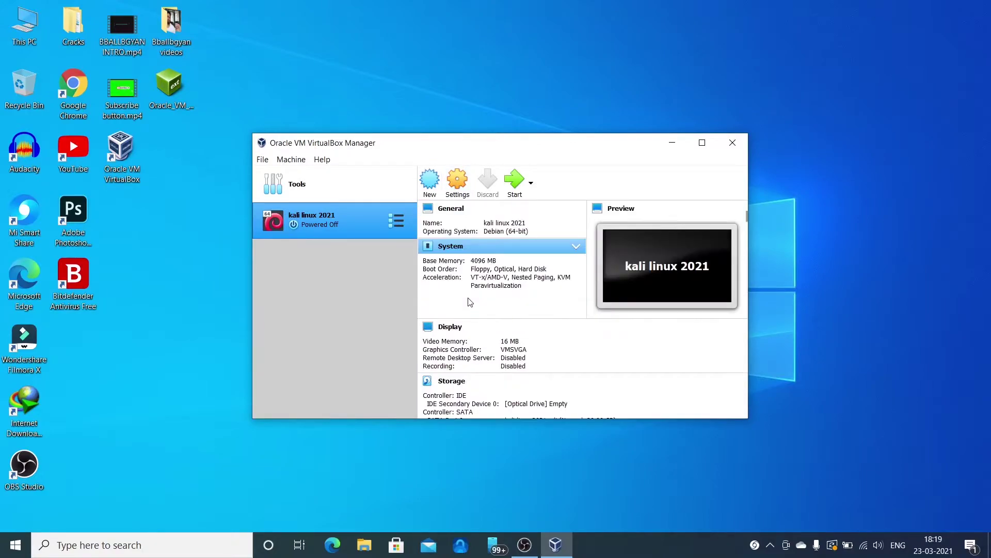
click(458, 180)
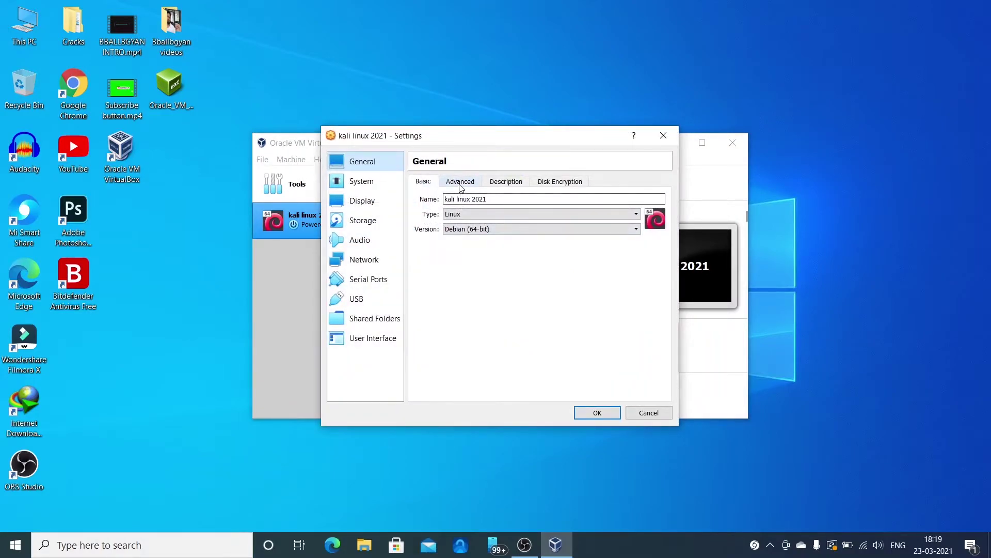
click(460, 182)
click(493, 216)
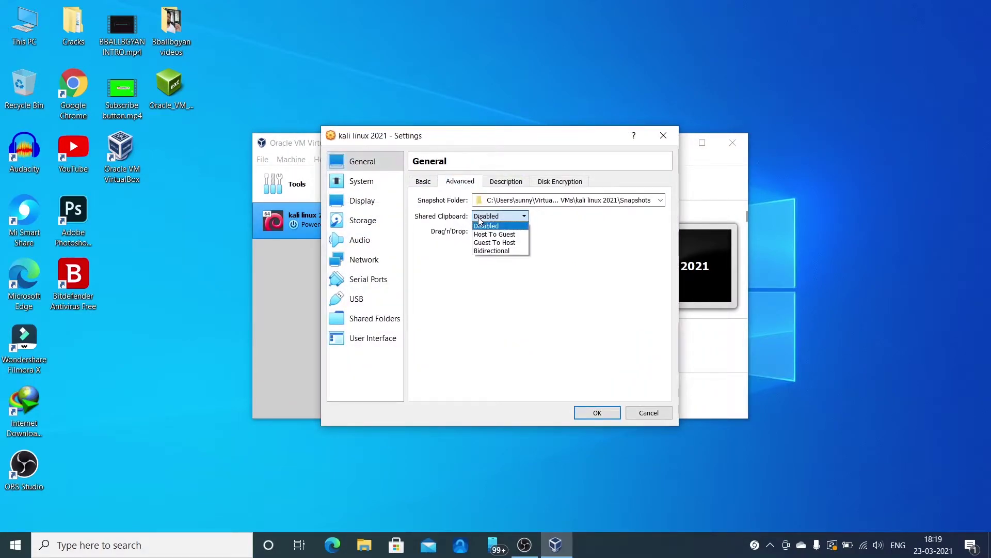
click(485, 251)
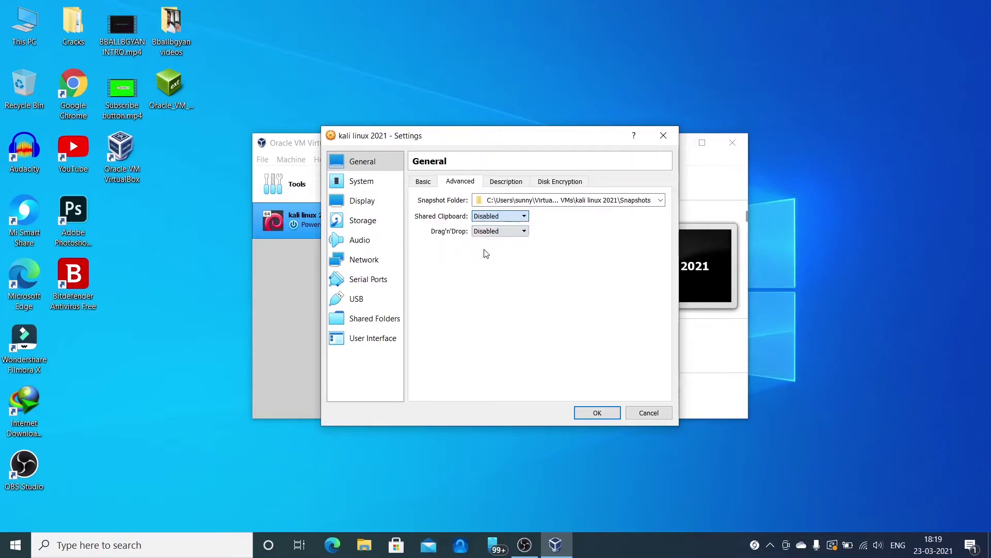
click(505, 231)
click(489, 266)
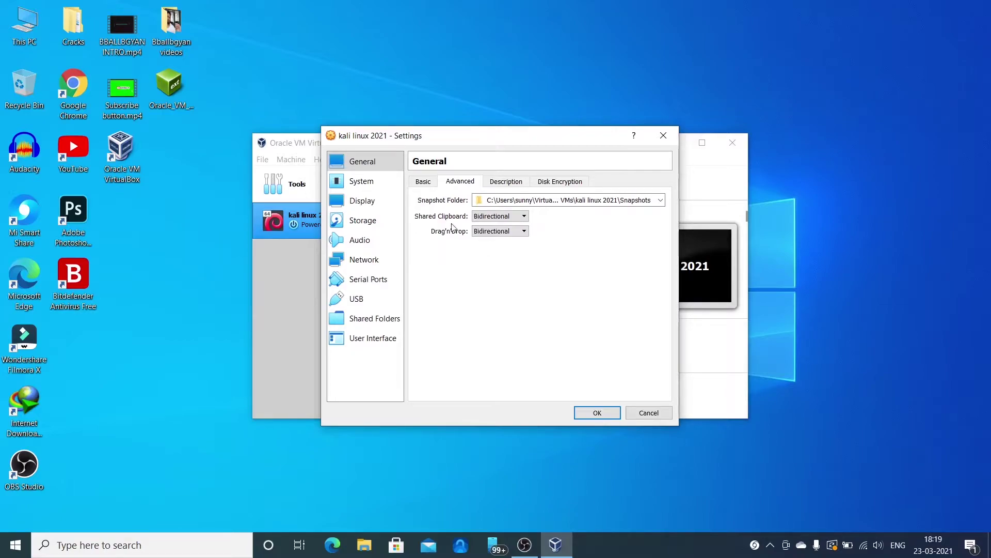
click(361, 187)
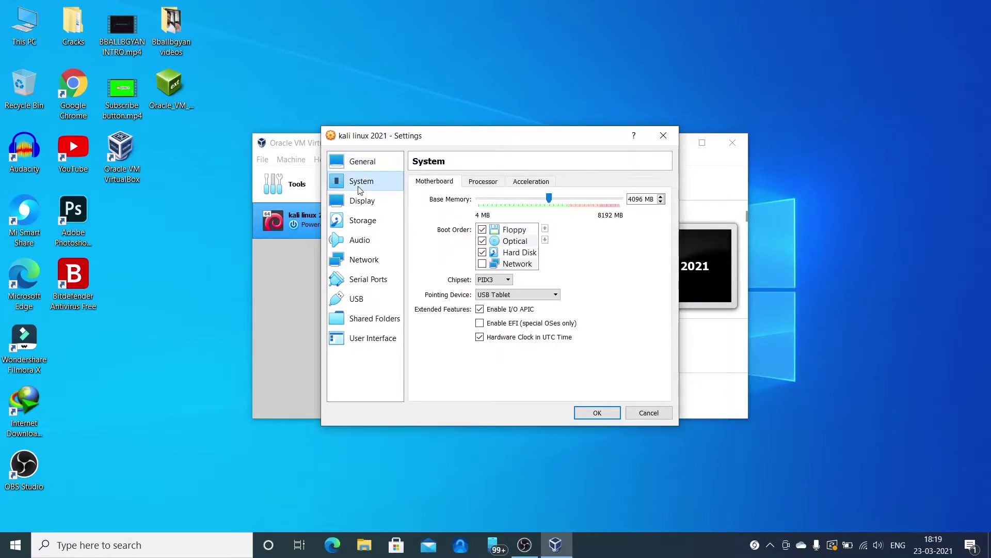
- Set 8 CPUs on the Processor page and 128 MB video memory on the Display page
click(480, 186)
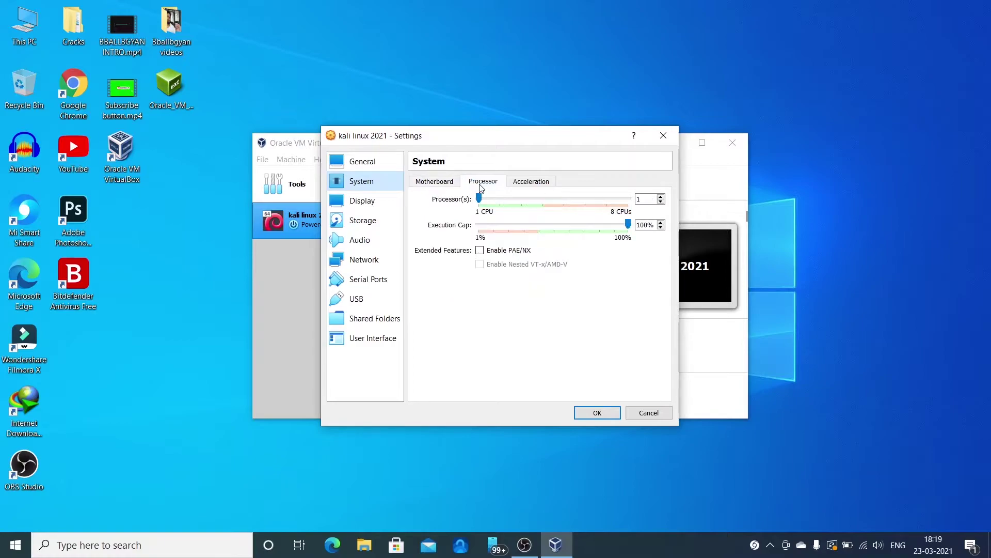
drag(479, 201, 631, 200)
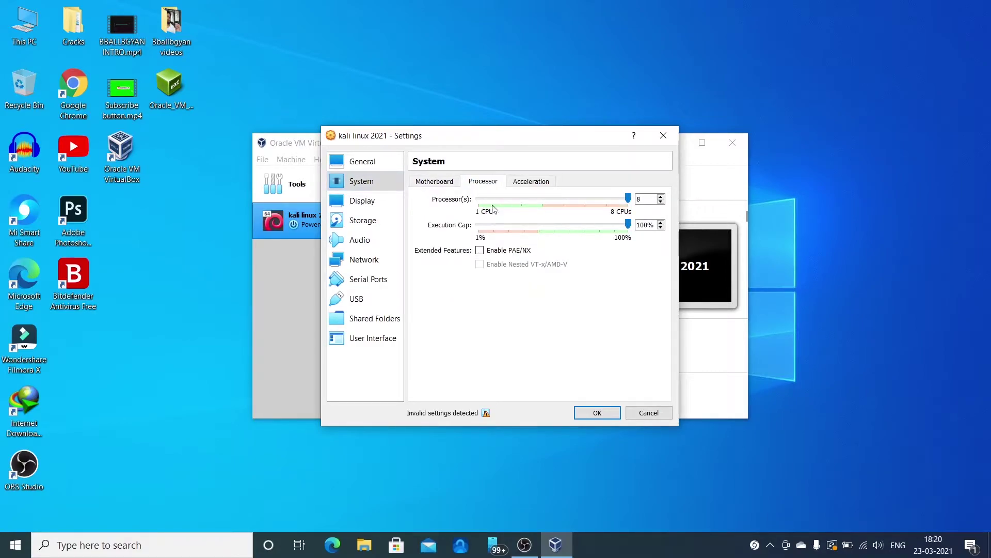
click(371, 198)
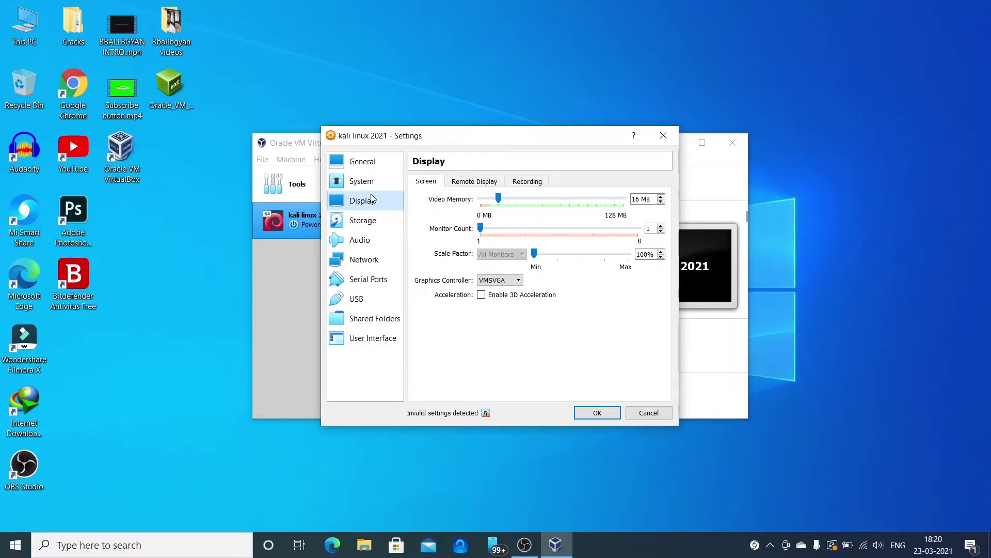
drag(500, 198, 631, 204)
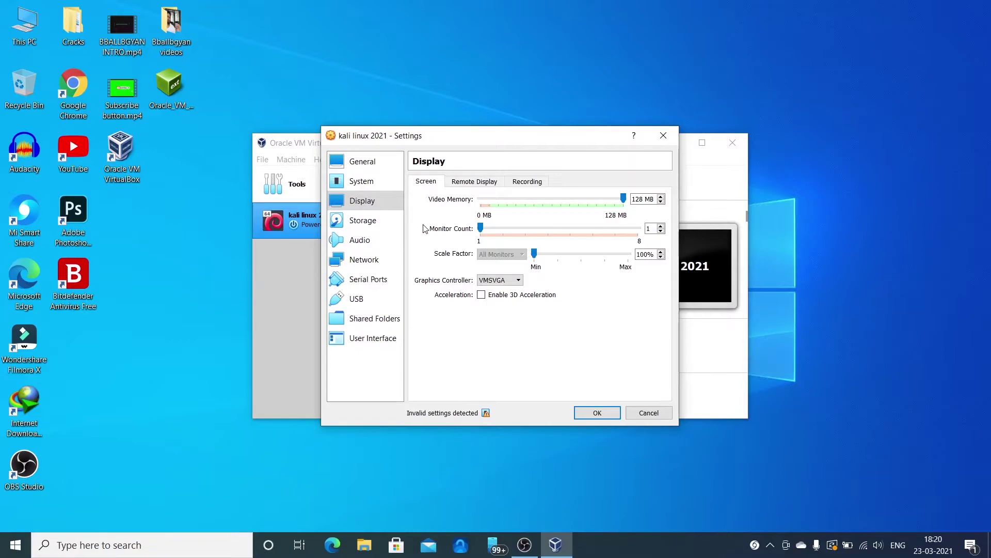
click(358, 222)
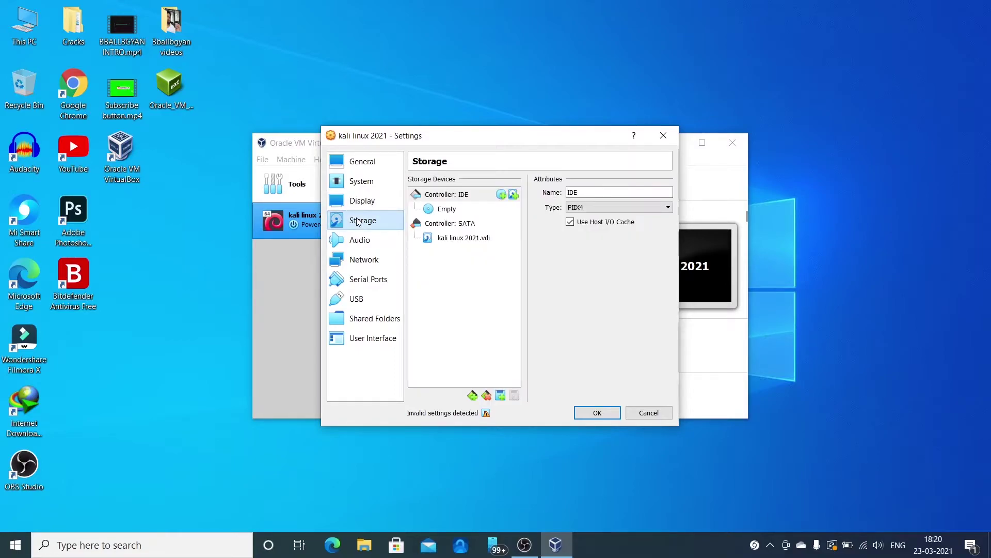
- Load kali-linux-2021.1-installer-amd64_2.iso into the empty optical drive and save the settings
click(447, 211)
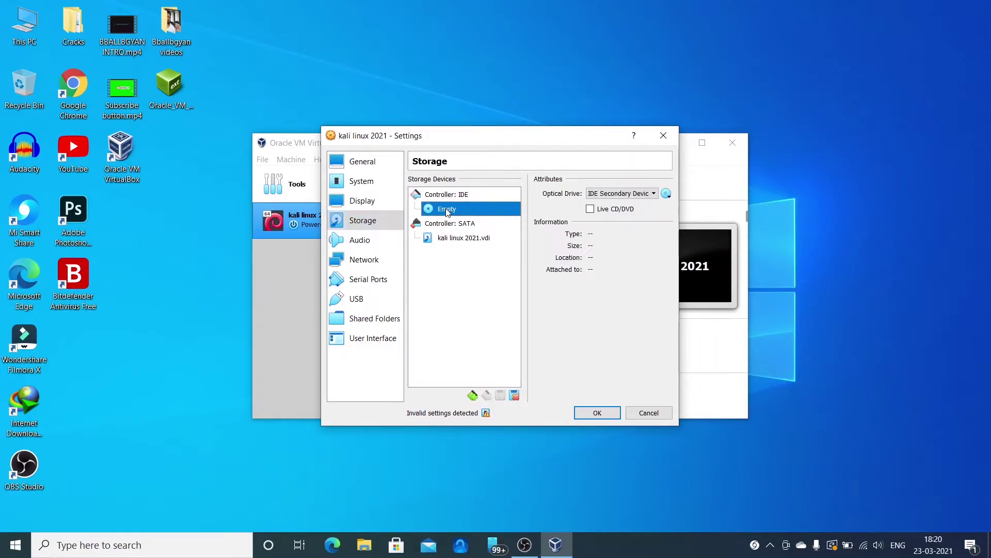
click(667, 195)
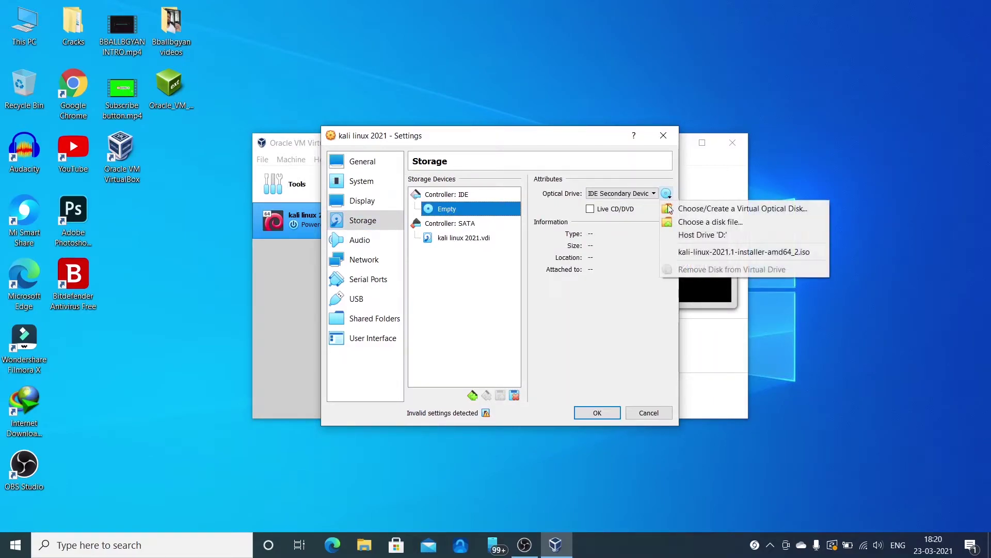
click(697, 223)
click(521, 254)
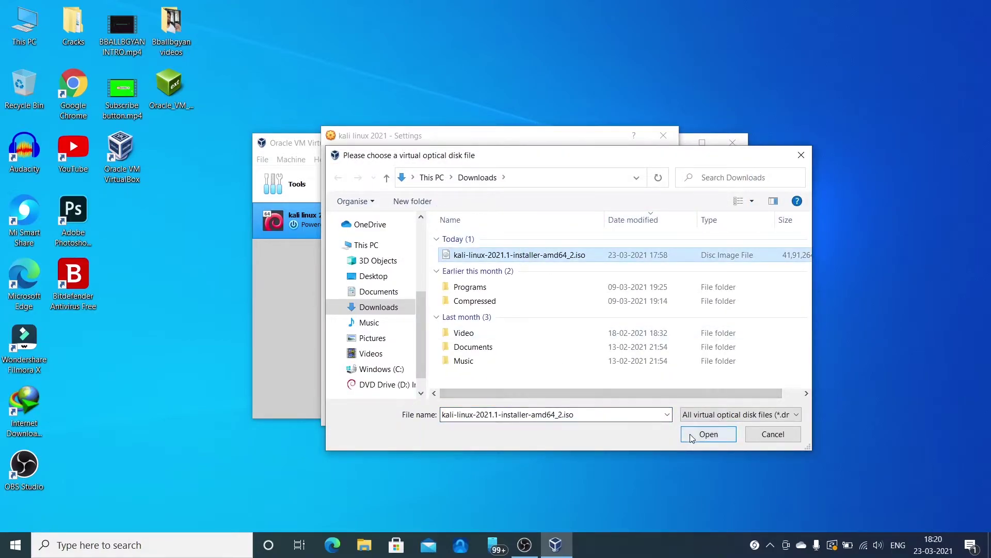
click(708, 434)
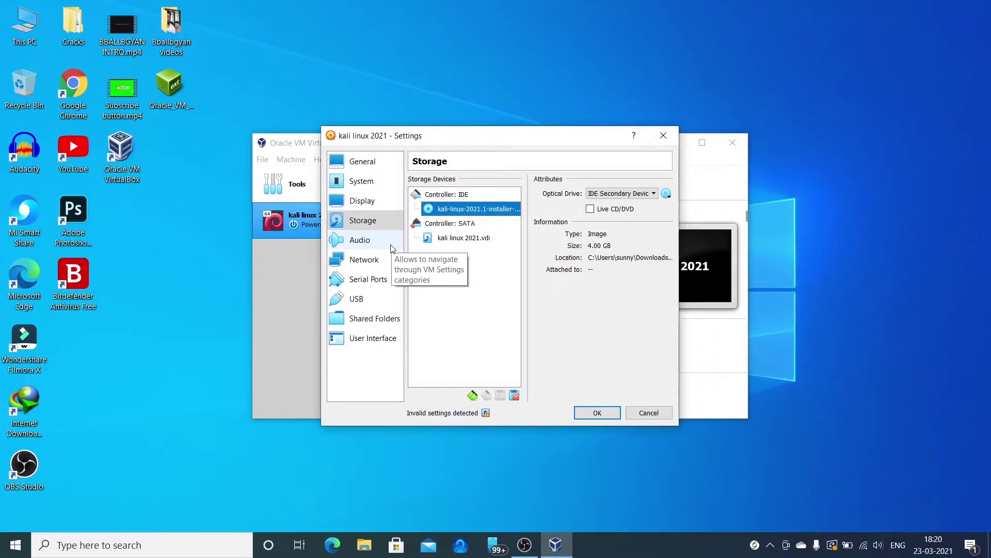
click(595, 412)
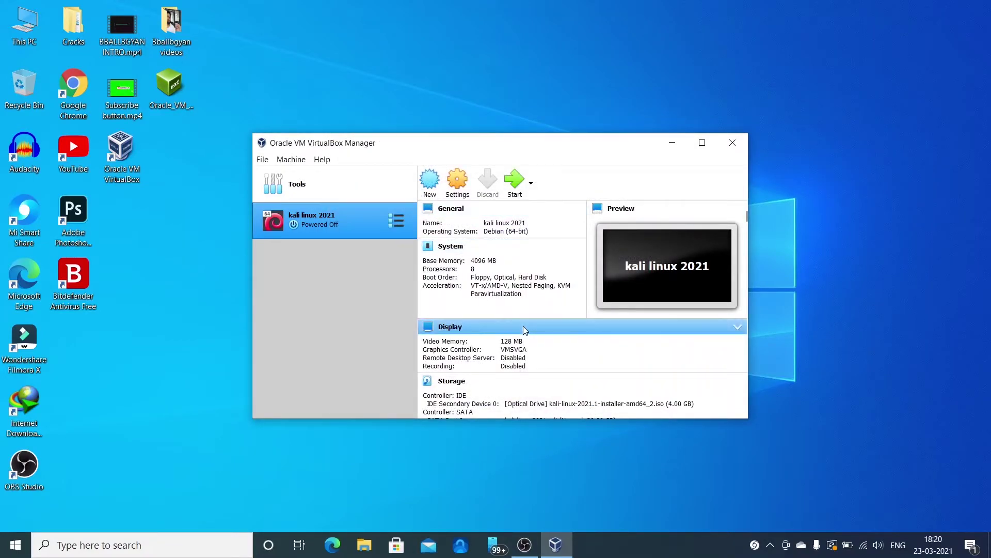
- Start the kali linux 2021 VM, dismissing the start-up disk and keyboard capture prompts
click(513, 180)
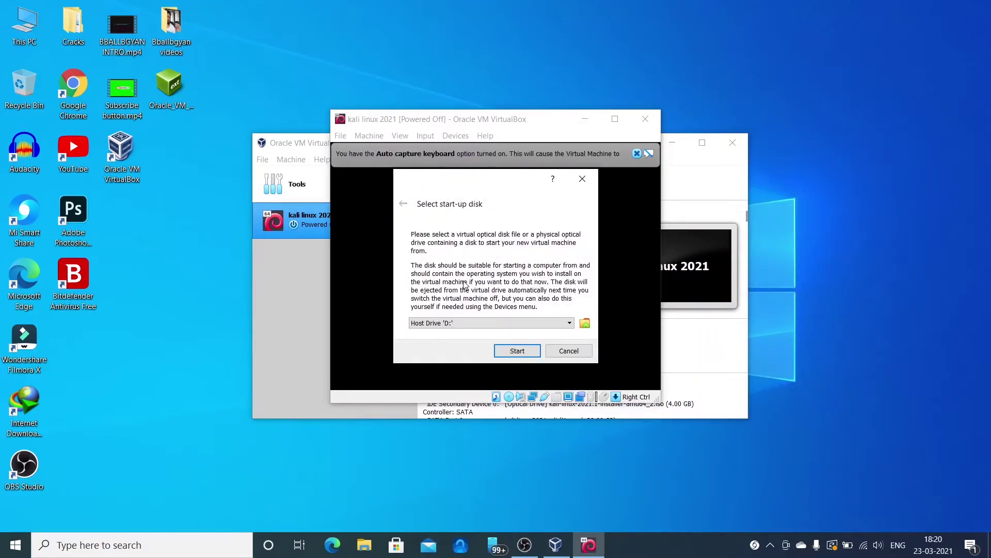
click(584, 179)
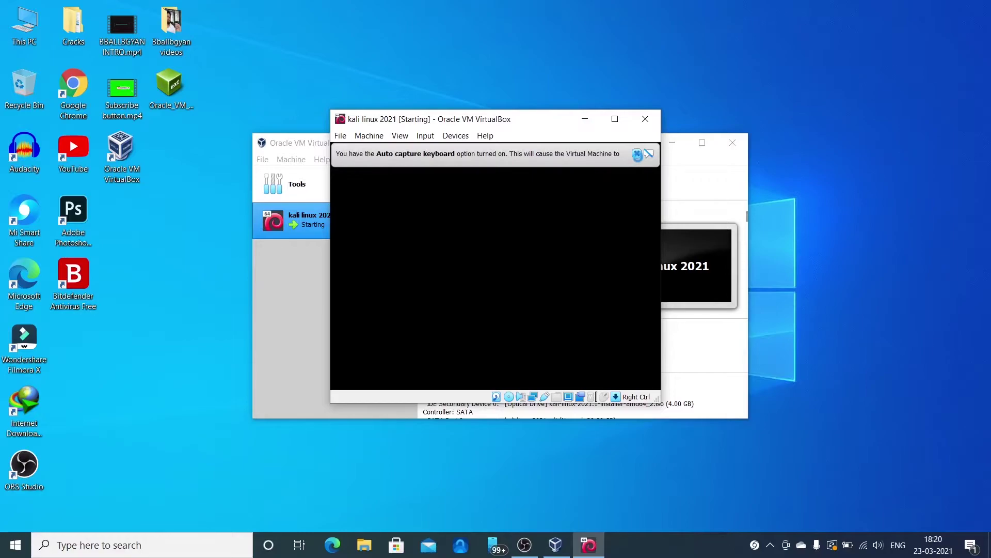
click(637, 153)
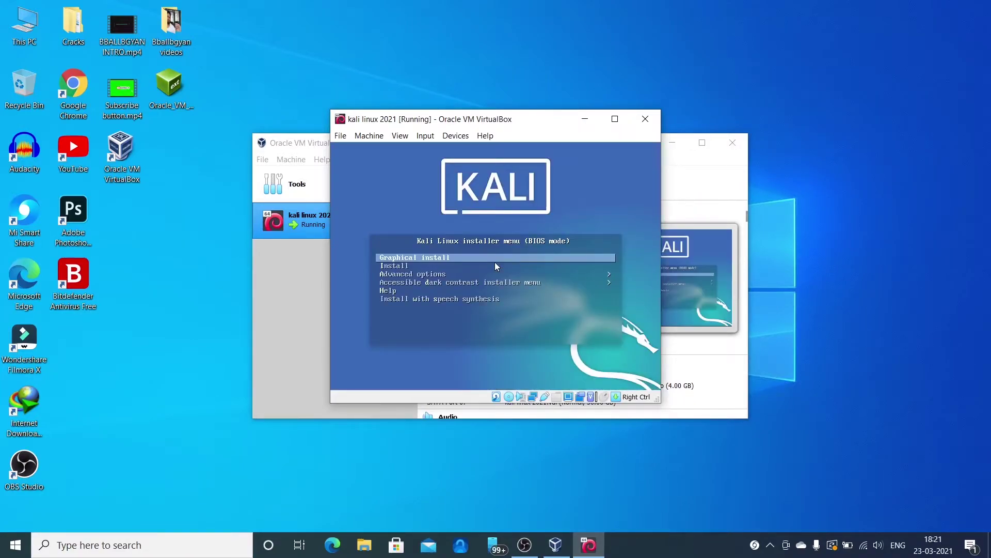
- Boot Kali's Graphical install option and maximize the VM window
key(Down)
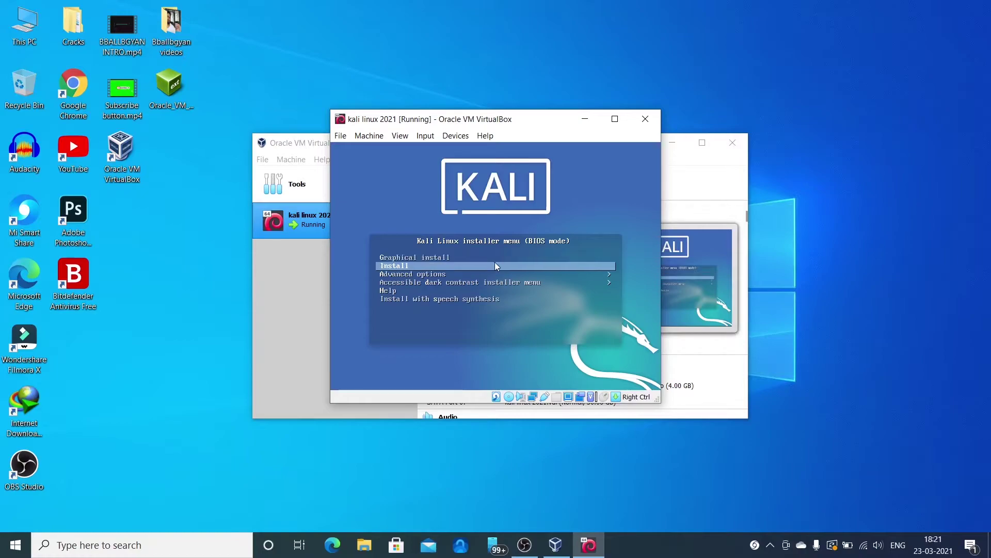
key(Up)
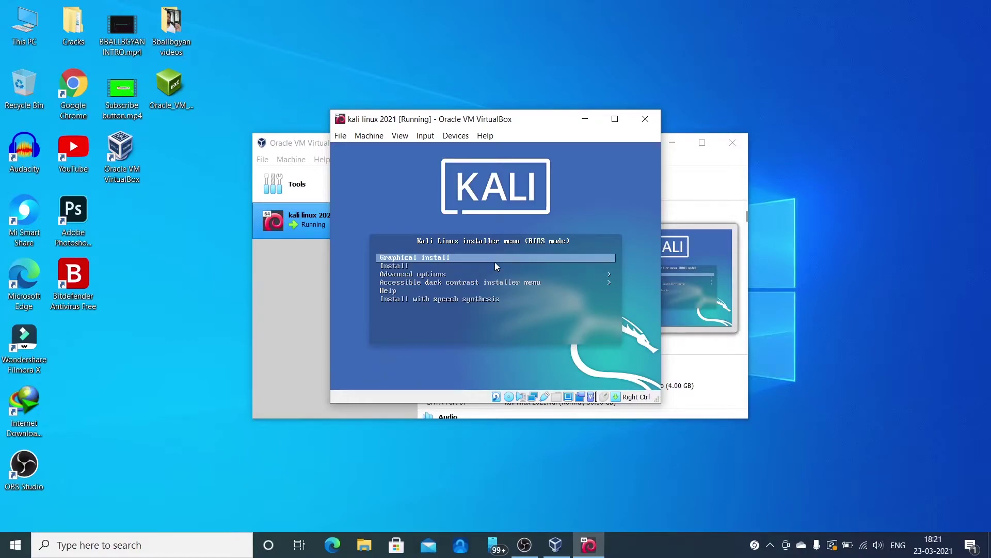
key(Return)
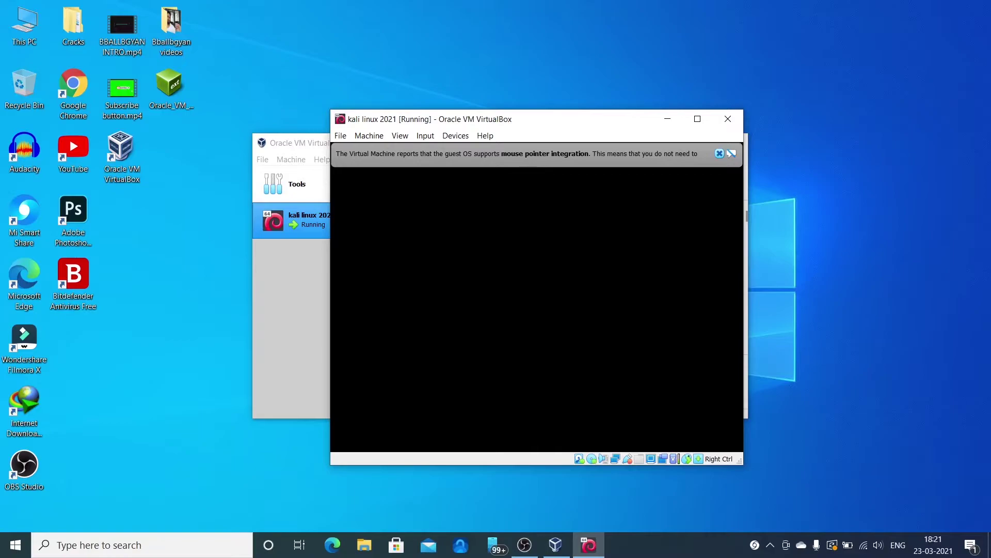
click(719, 153)
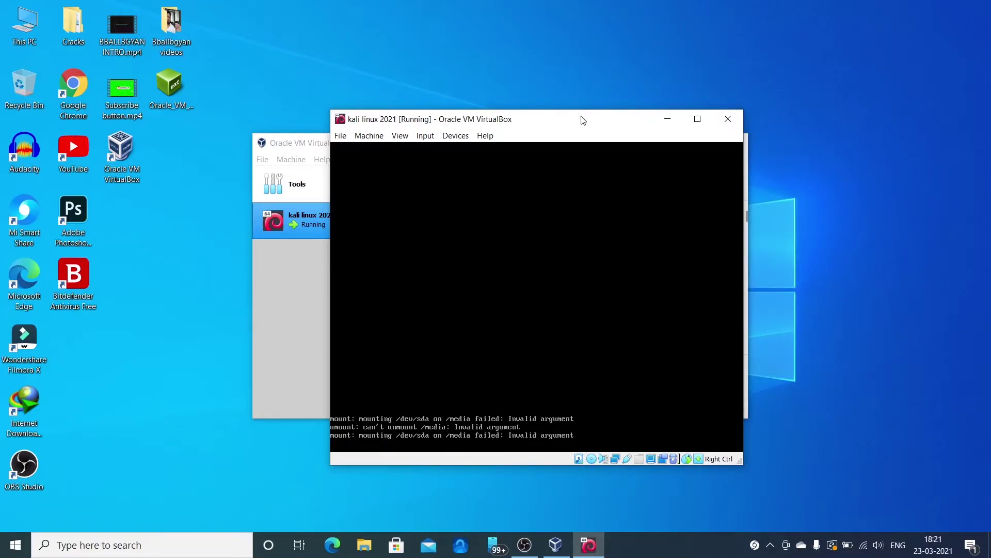
double_click(582, 120)
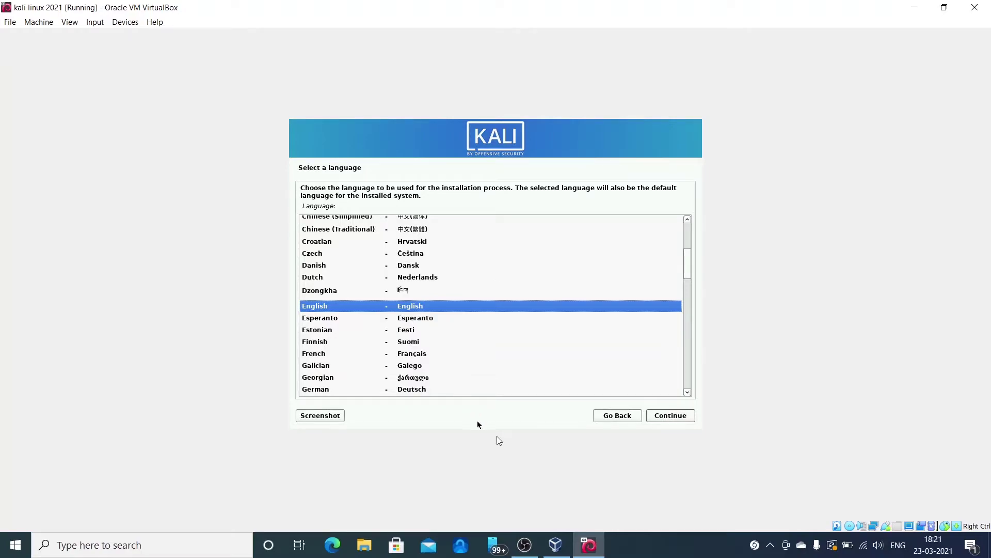
- Accept English and the default location, then go back to the Choose language step
click(665, 416)
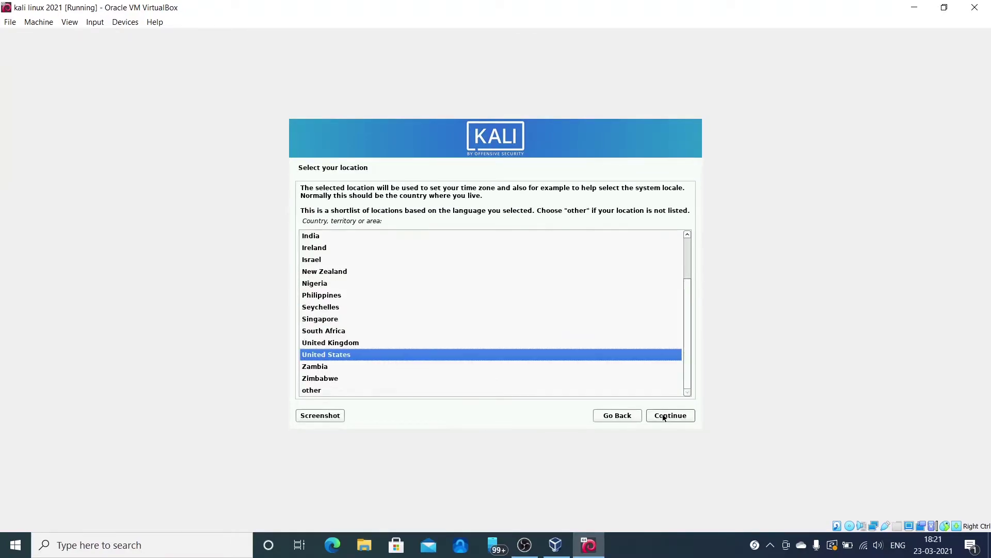
click(665, 416)
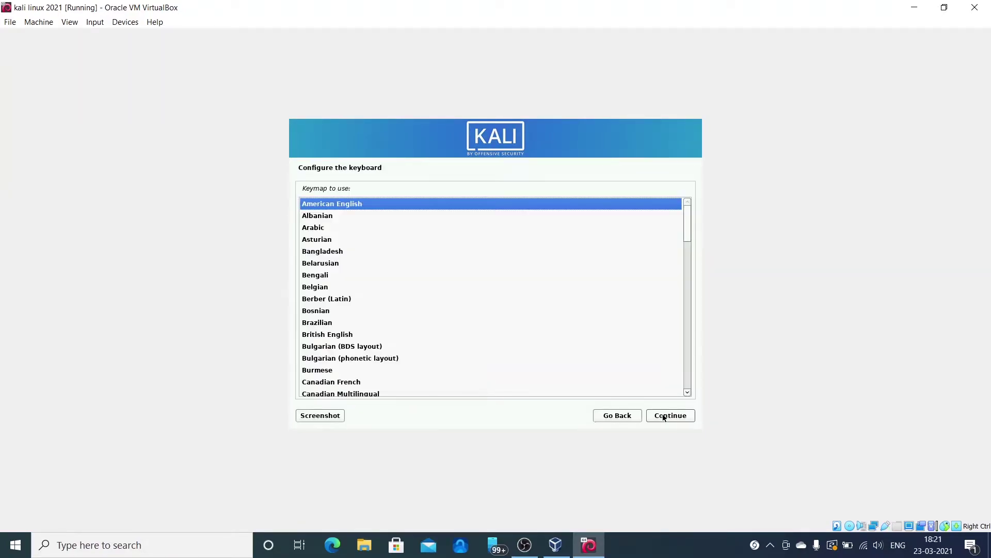
click(612, 416)
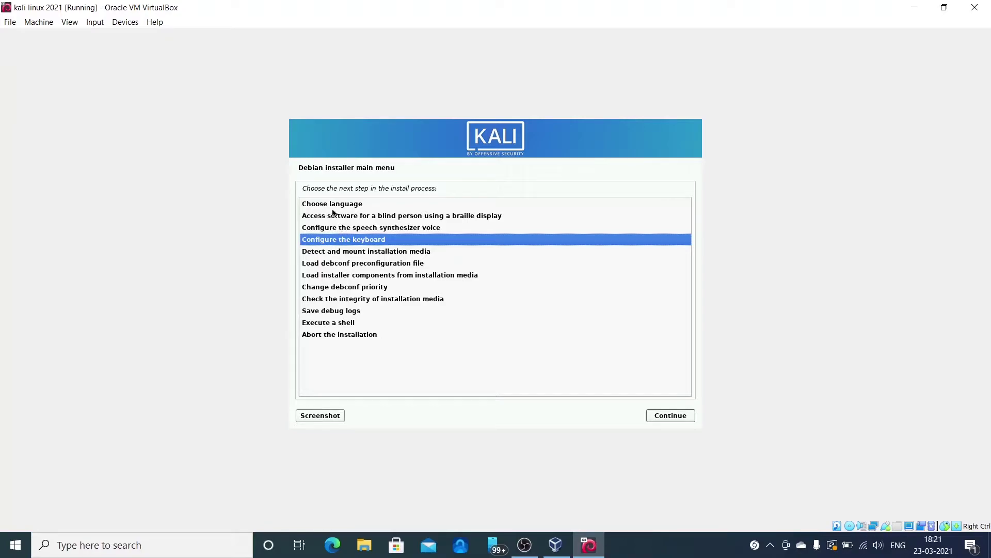
click(333, 207)
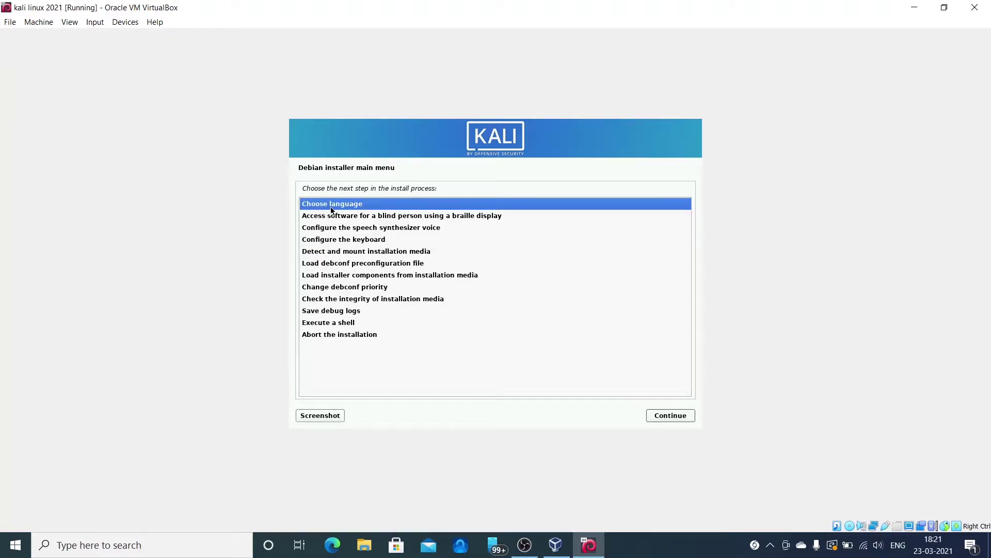
- Keep English, set the location to India and keep the American English keyboard
click(671, 420)
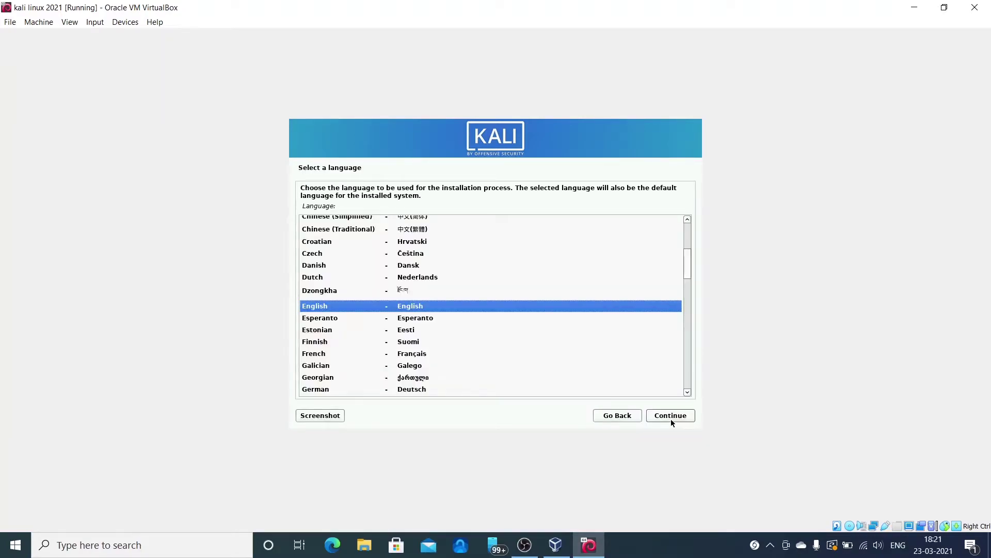
click(671, 419)
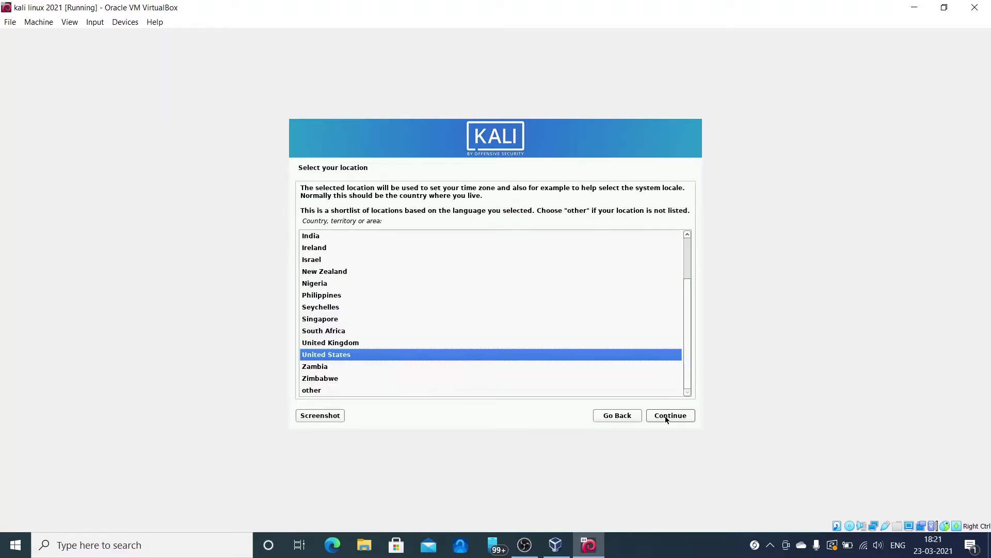
click(333, 235)
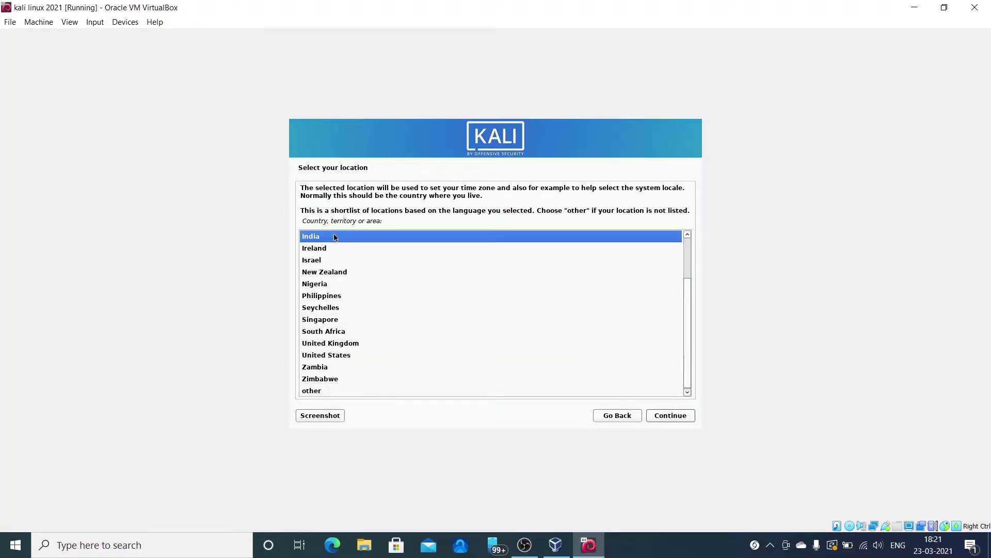
click(675, 415)
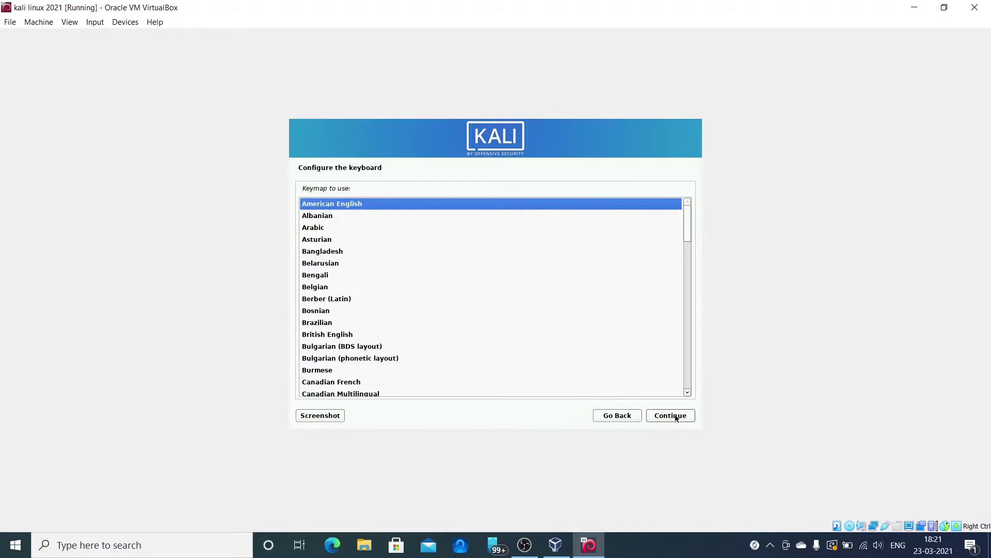
click(675, 415)
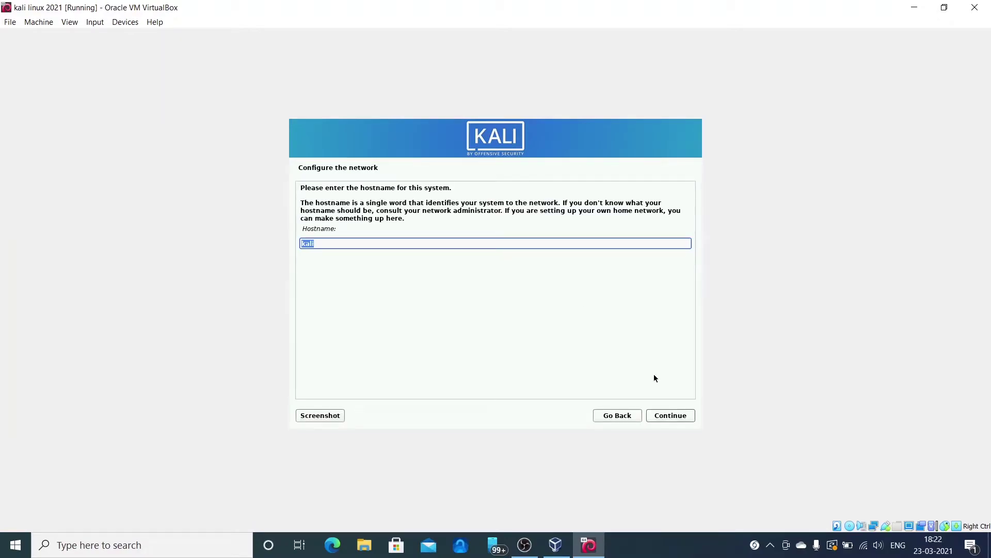
- Keep hostname 'kali', leave the domain empty, enter the user's full name and accept the suggested username
click(671, 417)
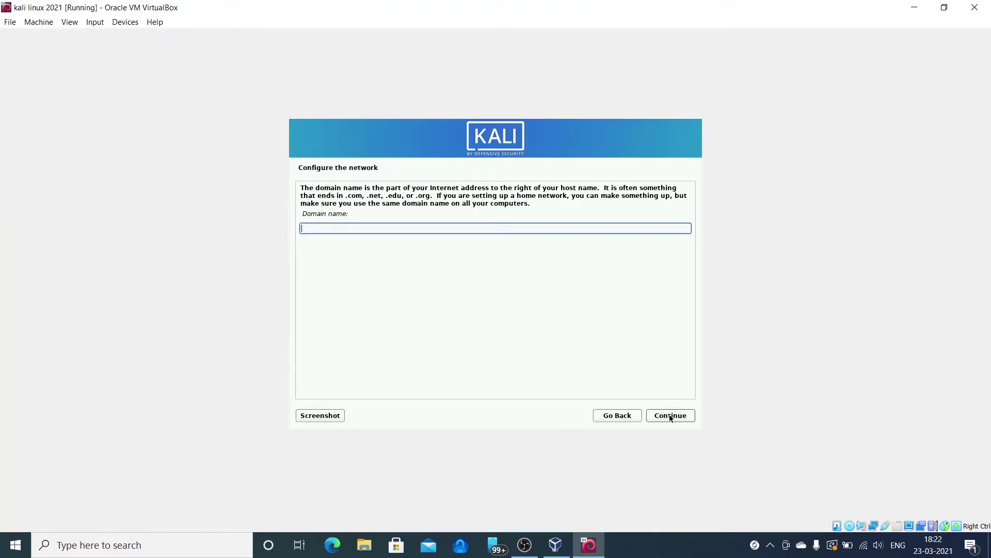
click(670, 416)
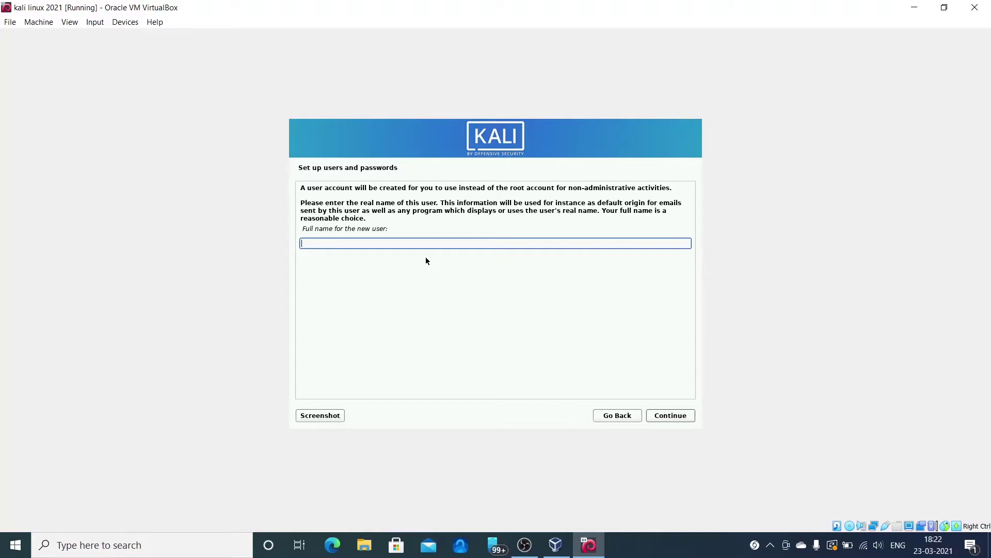
text(AndroGuy)
click(668, 417)
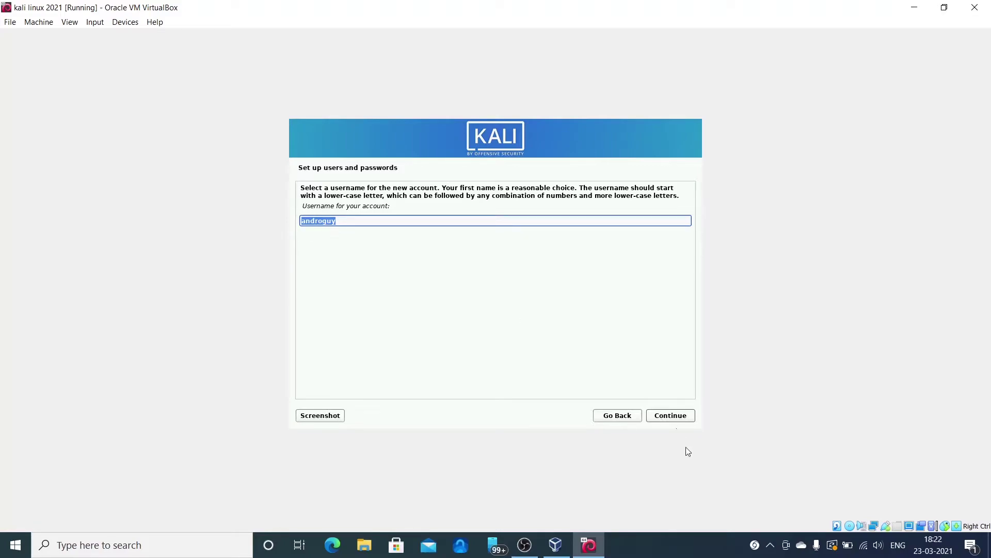
click(664, 421)
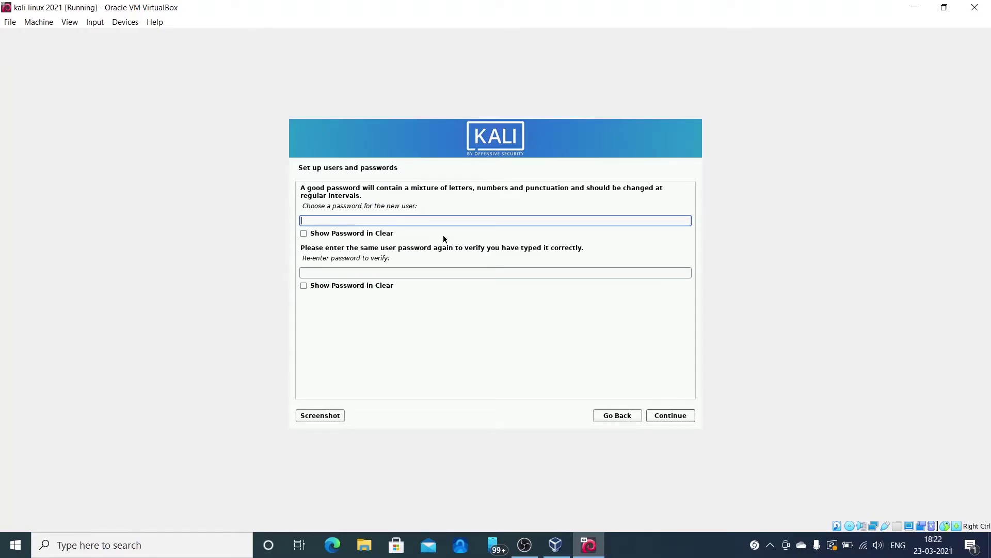
- Enter the new user's password and re-enter it to verify, then continue
text(kalilinux12)
click(408, 270)
text(kalil)
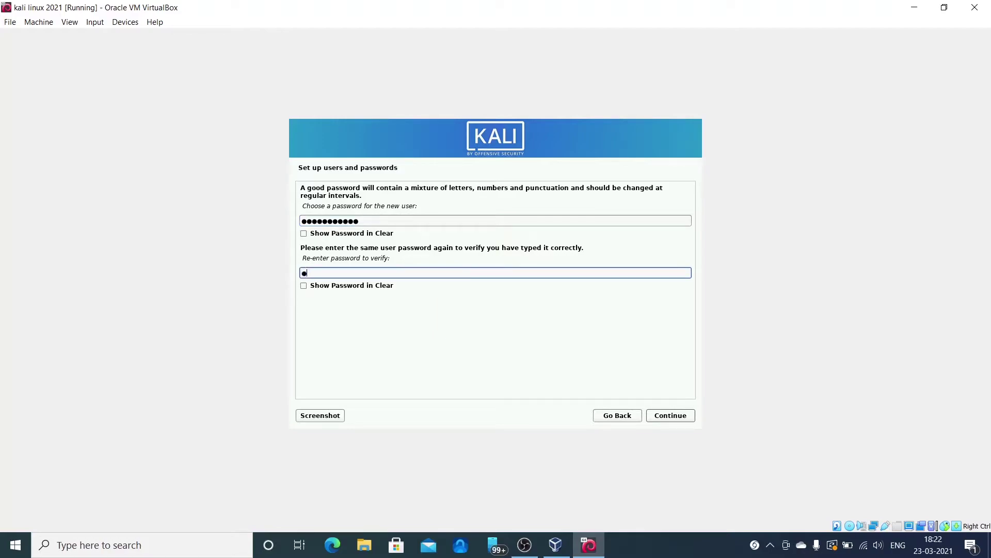
text(inux123)
click(665, 415)
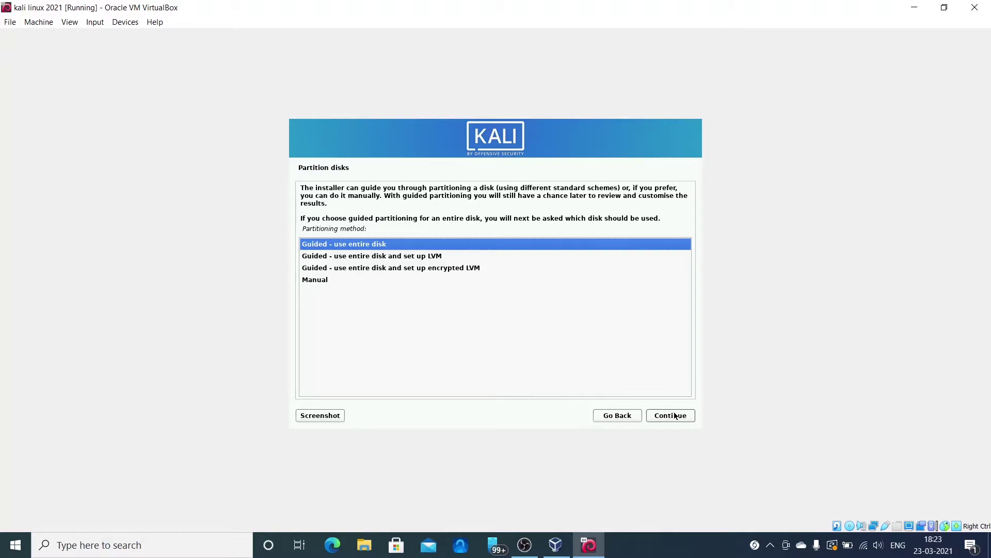
- Use guided partitioning of the whole 32.2 GB VBOX HARDDISK with all files in one partition
click(674, 415)
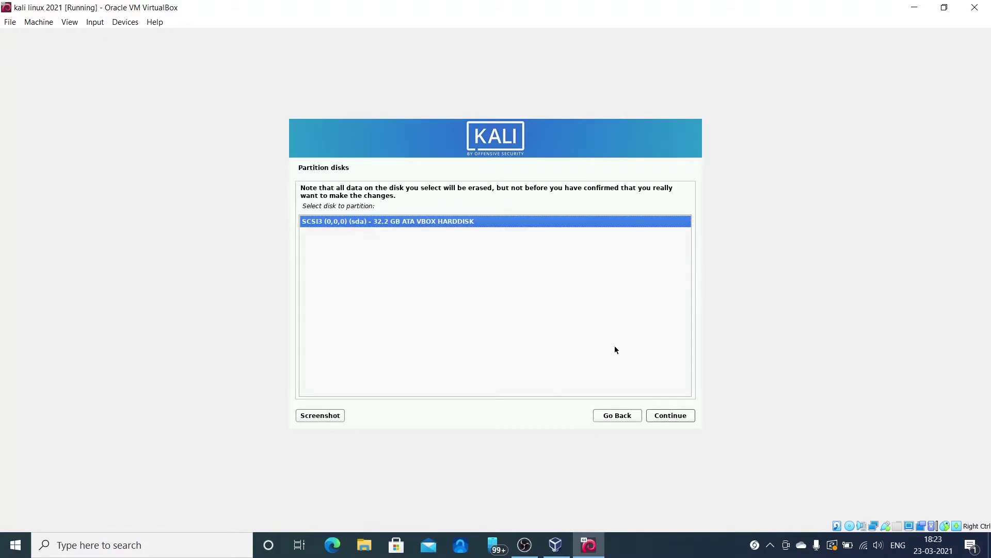
click(670, 416)
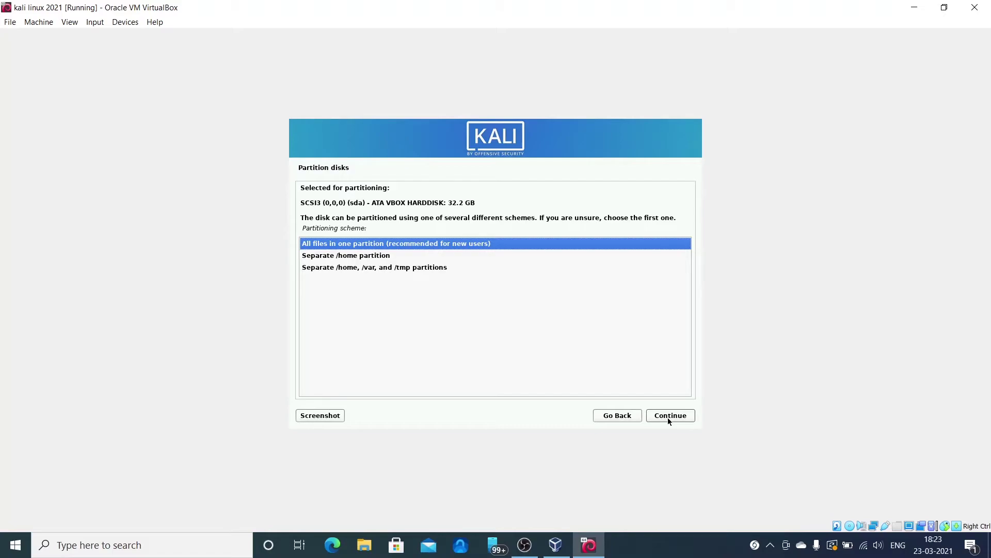
click(668, 420)
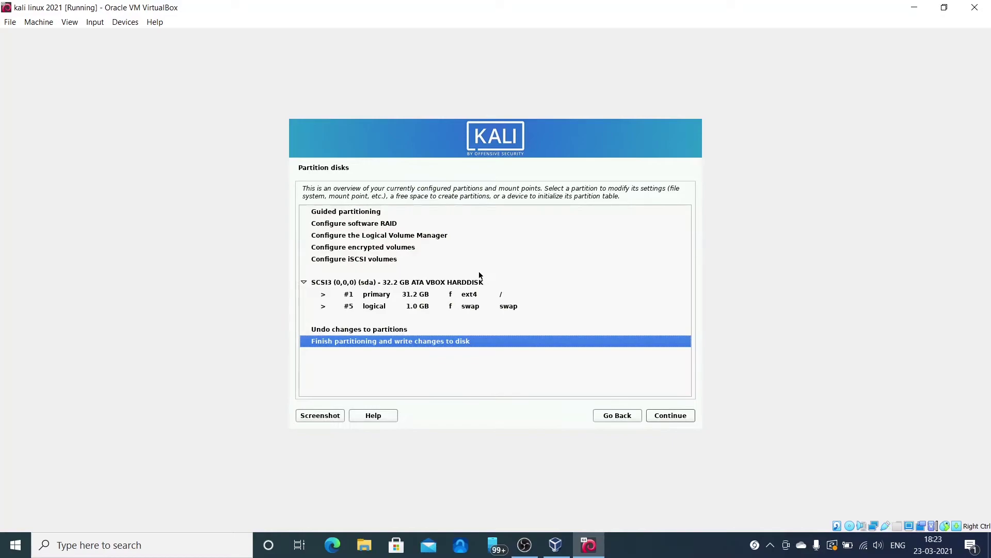
click(662, 417)
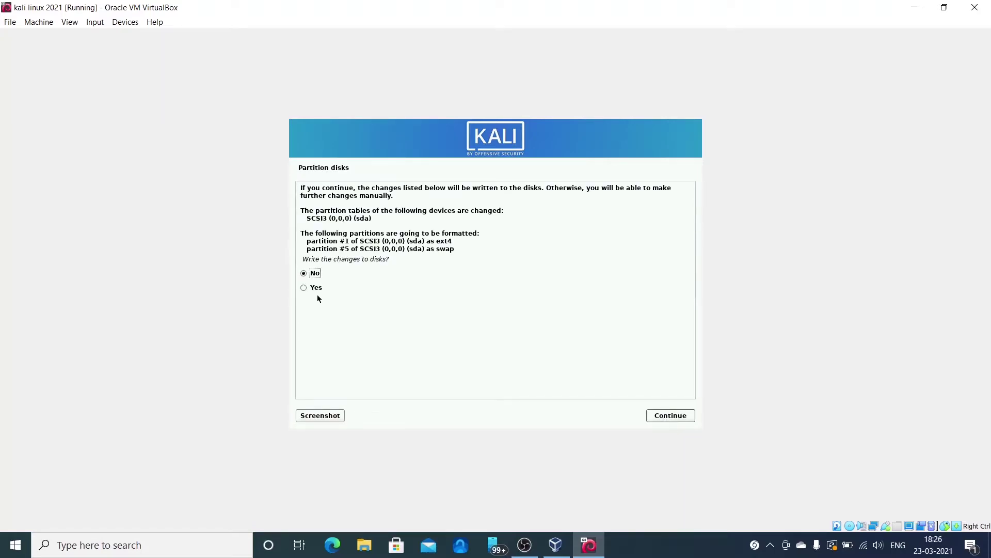
- Choose Yes to write the partition changes to disk and continue
click(305, 290)
click(654, 416)
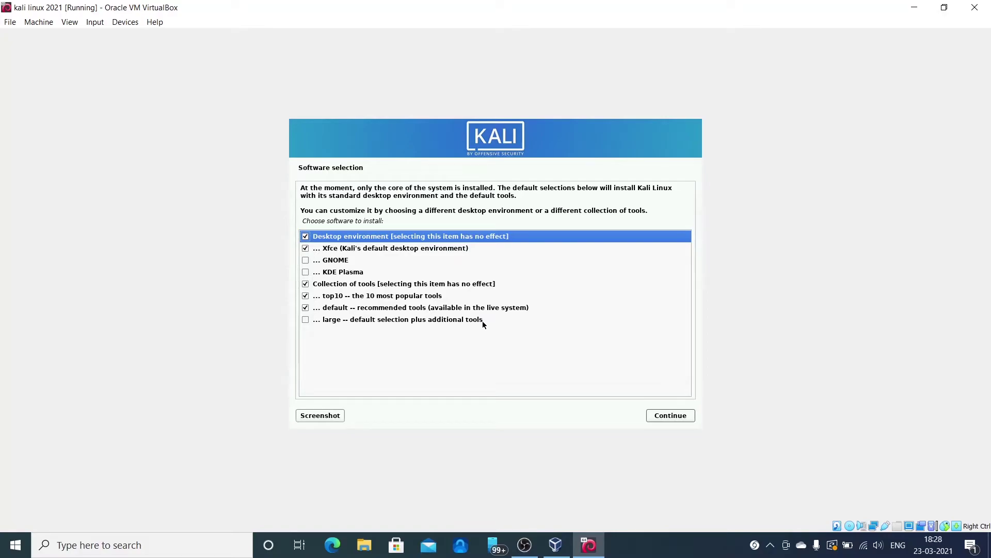
- Tick 'large -- default selection plus additional tools' and start installing the software
click(313, 322)
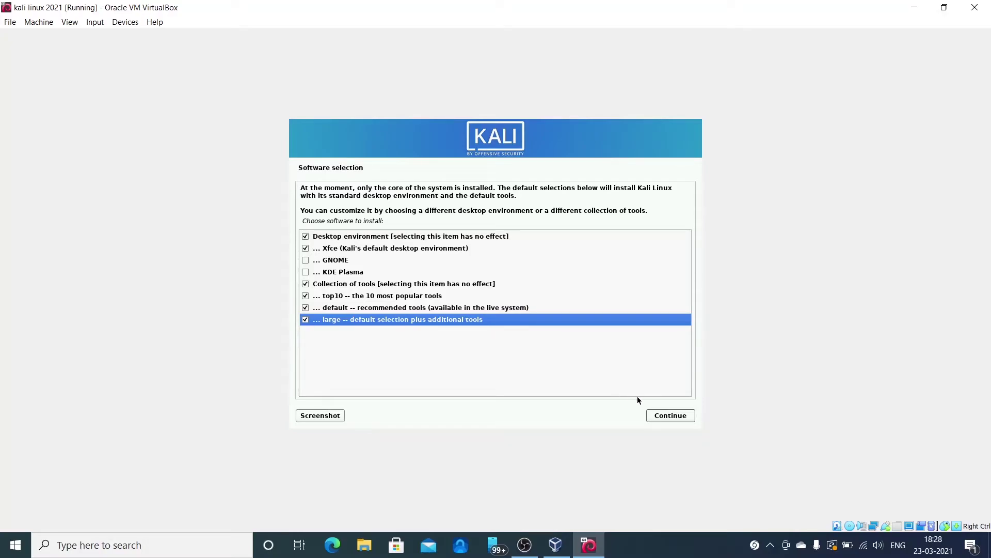
click(658, 416)
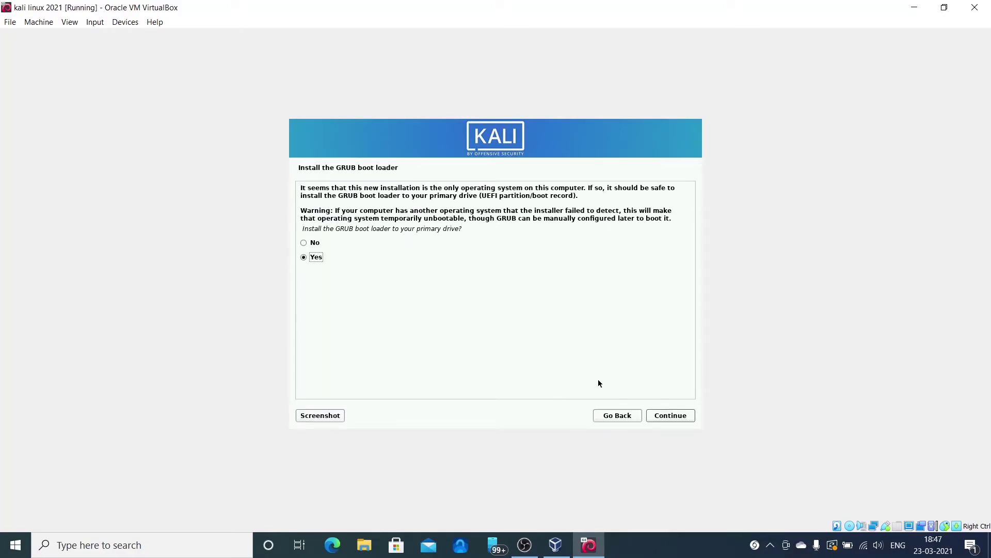
- Install the GRUB boot loader onto /dev/sda
click(663, 416)
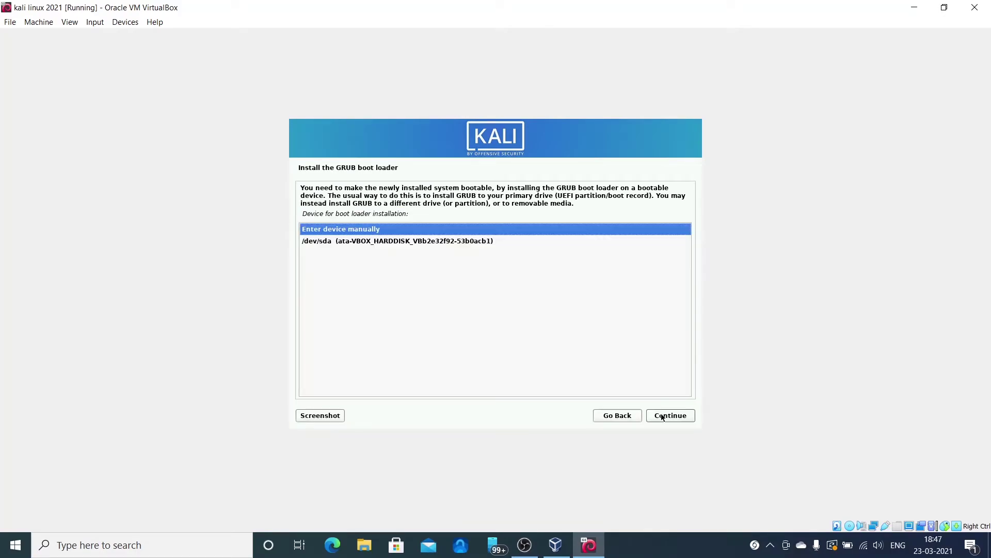
click(437, 241)
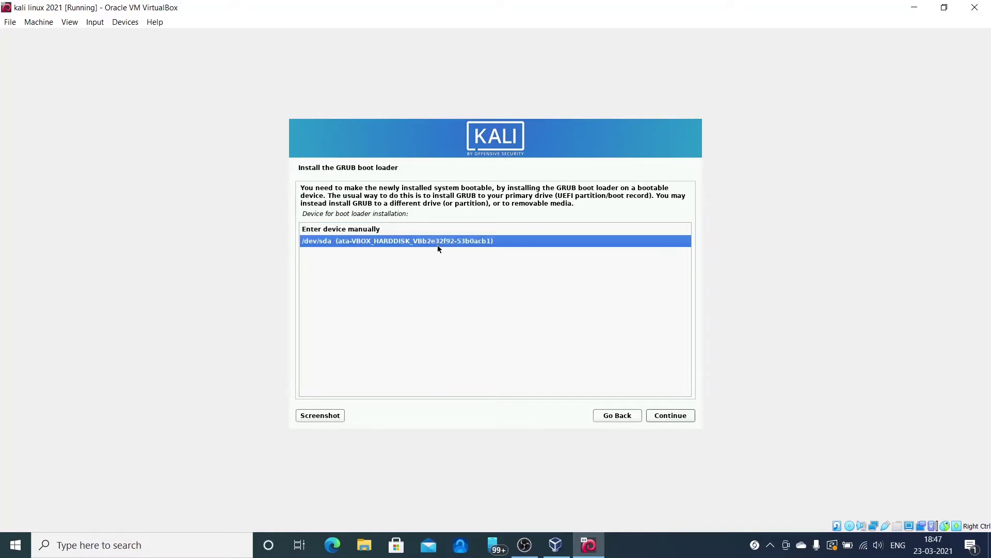
click(666, 422)
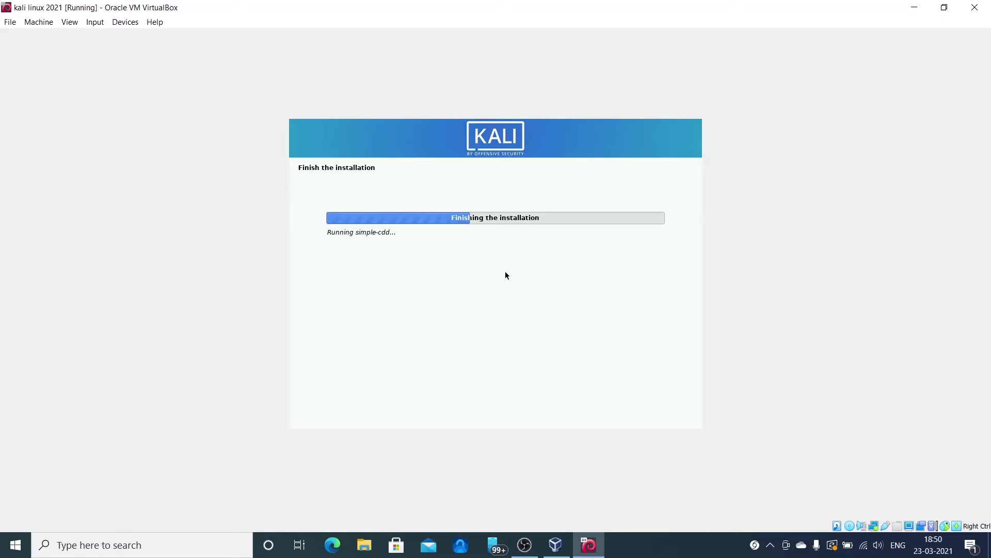
- Confirm the installation-complete dialog to reboot the VM into the installed Kali system
key(Return)
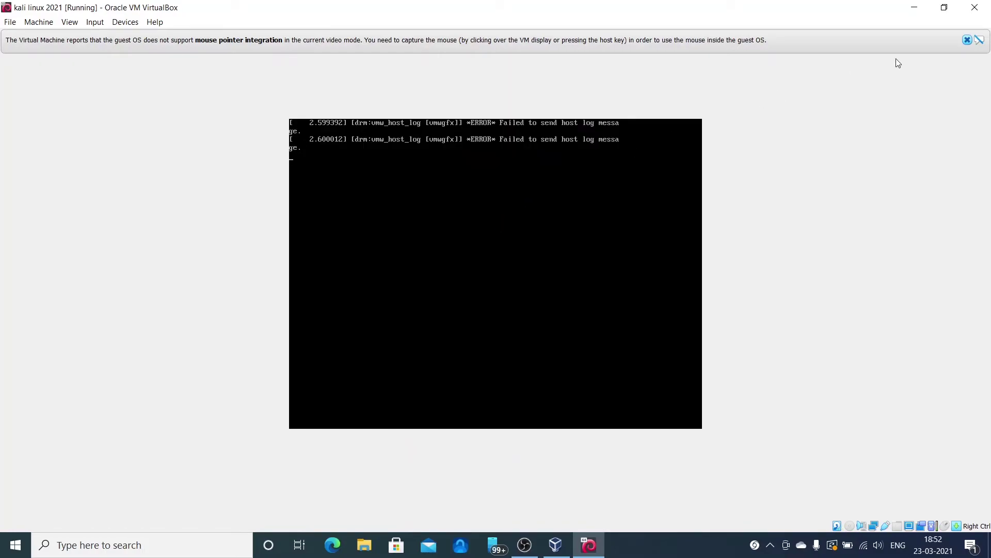
- Dismiss the mouse integration notice, restore the VM window and move it left
click(968, 40)
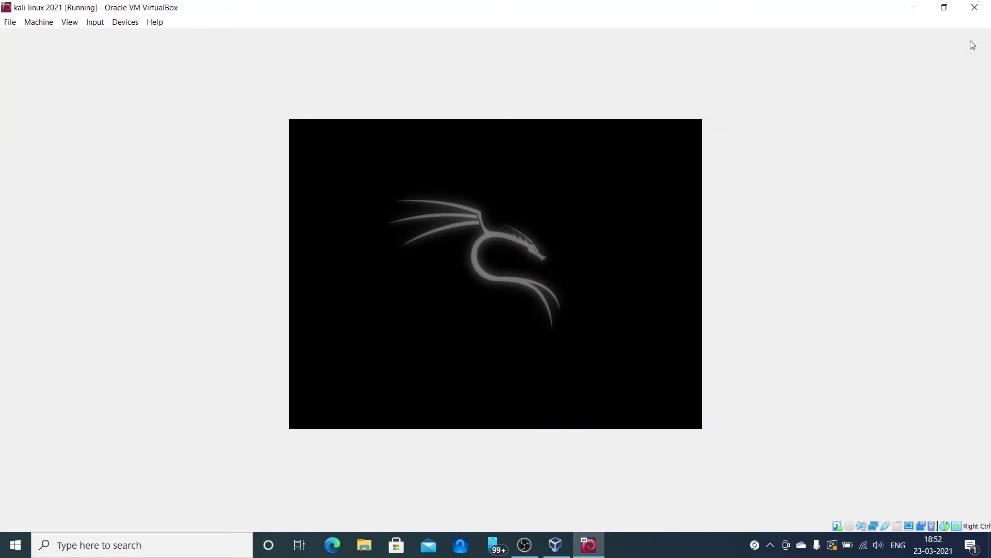
double_click(633, 9)
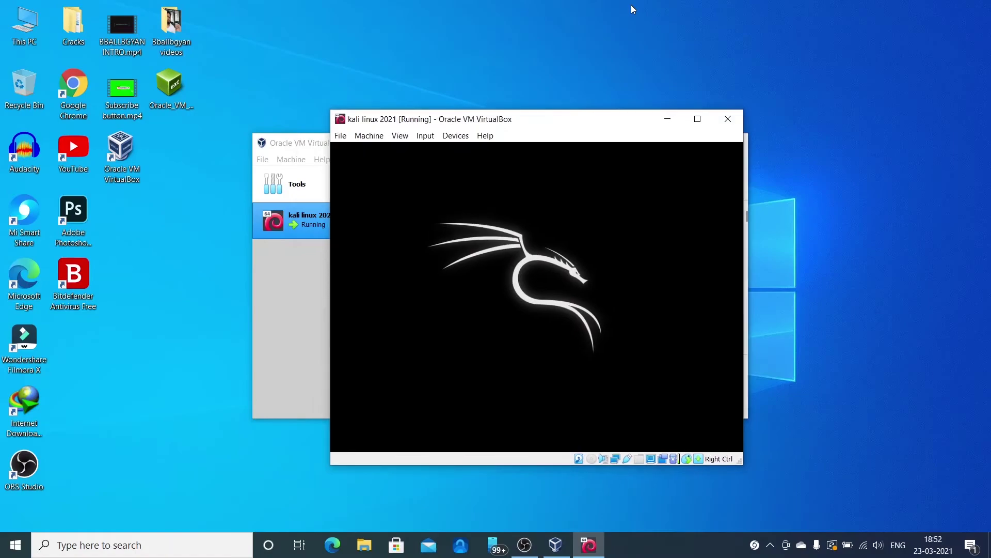
drag(527, 117, 475, 117)
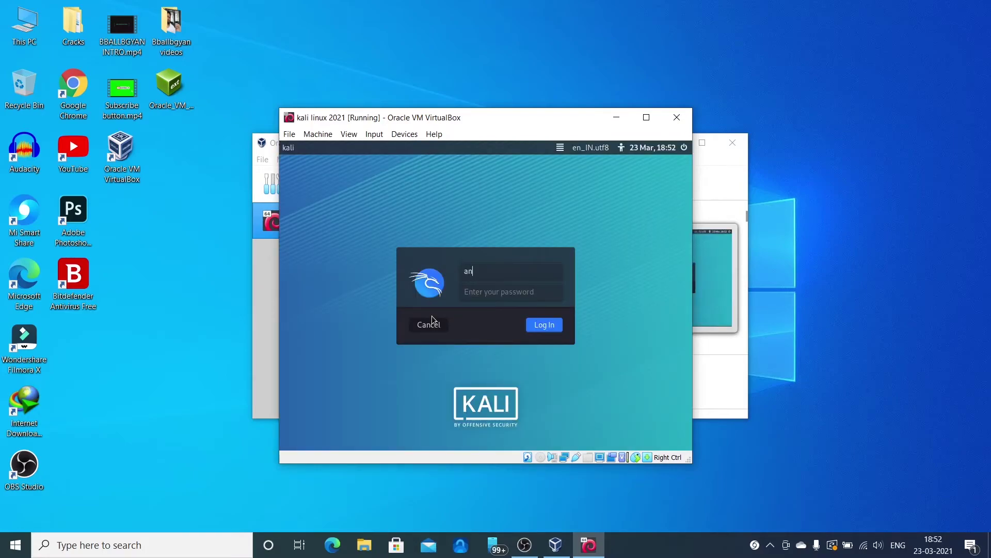
- Log in to Kali with the account username and password, then maximize the VM window
text(oguy)
click(476, 291)
click(543, 322)
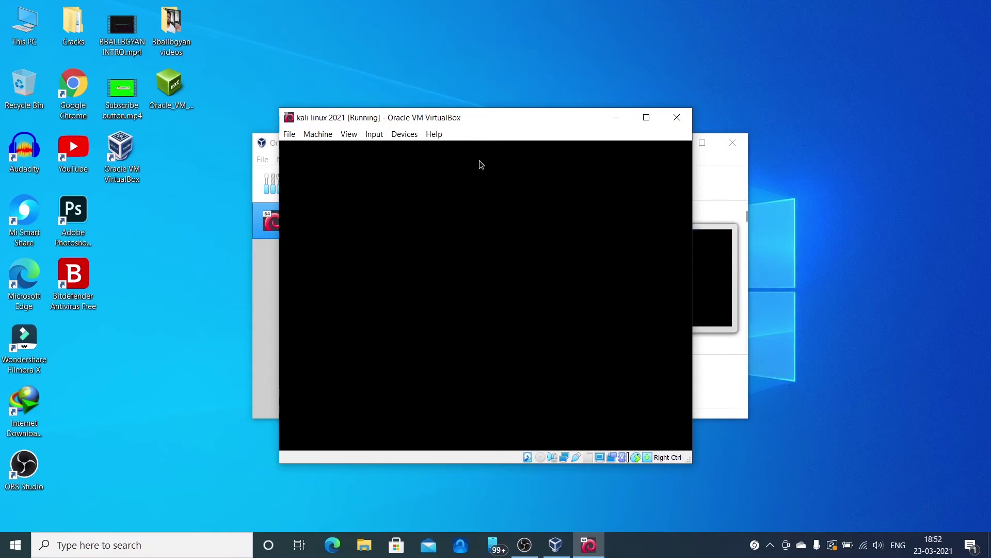
double_click(466, 122)
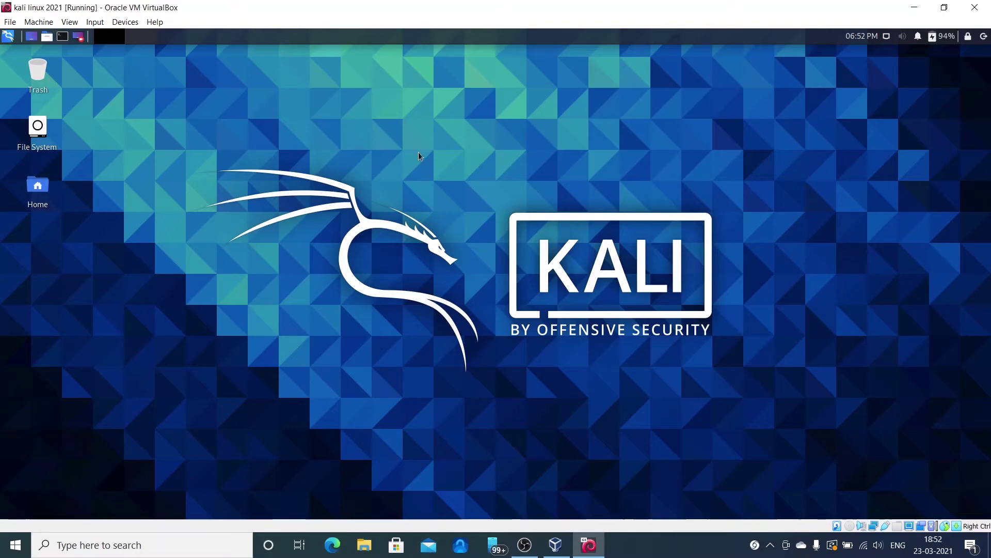
click(61, 37)
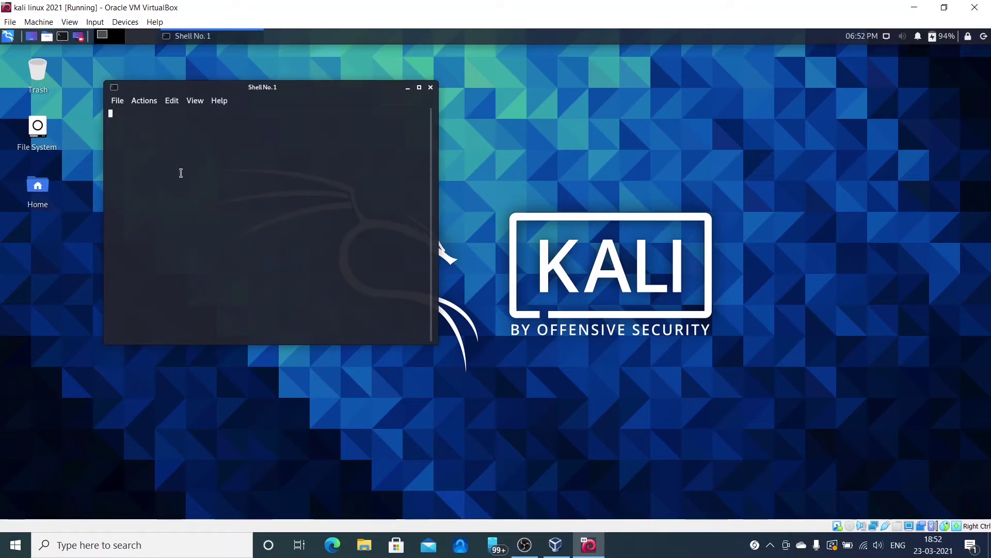
text(ls)
key(Return)
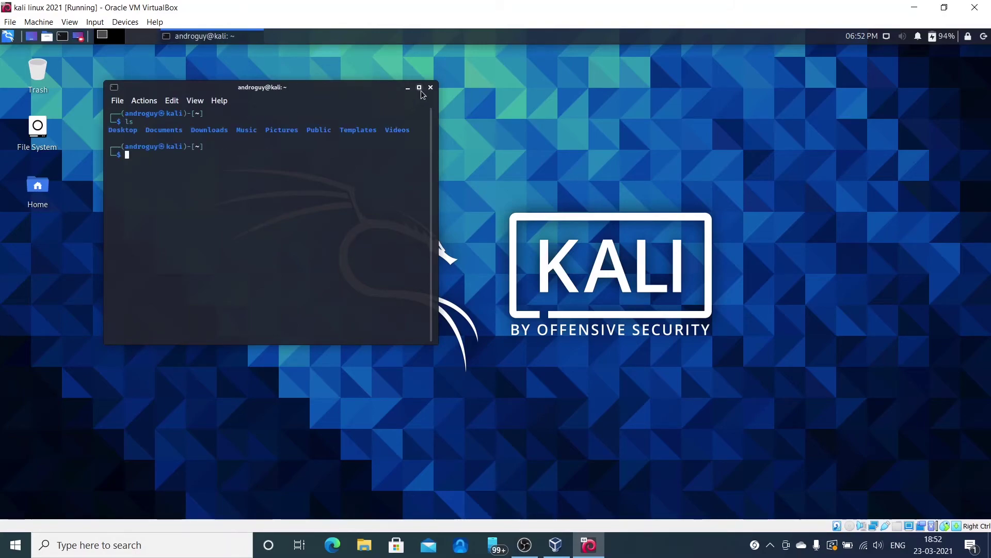
click(431, 88)
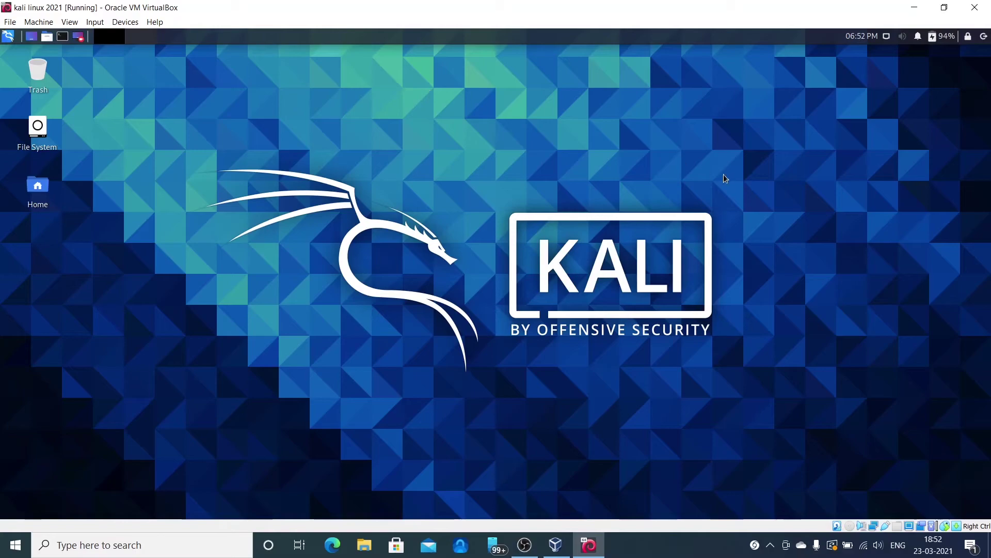
click(983, 37)
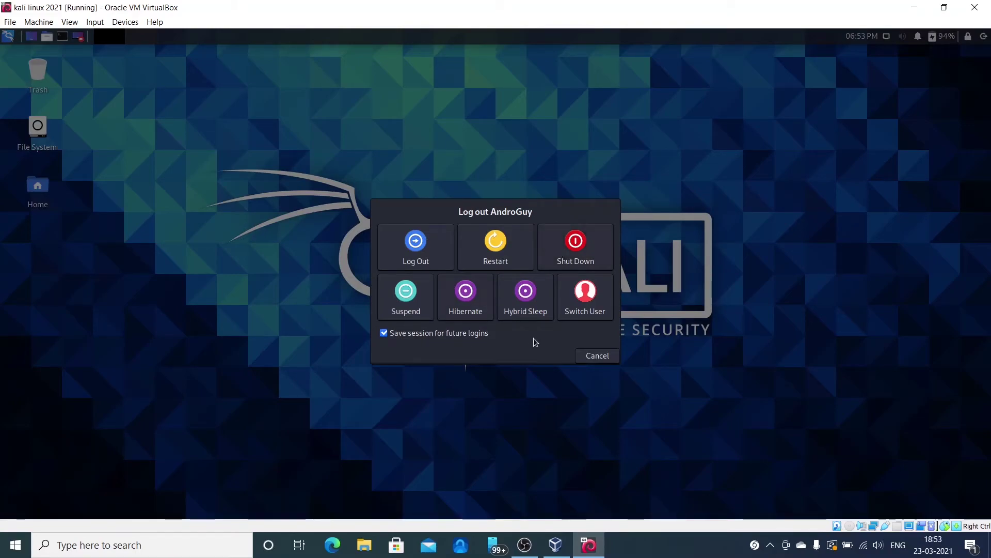
click(591, 358)
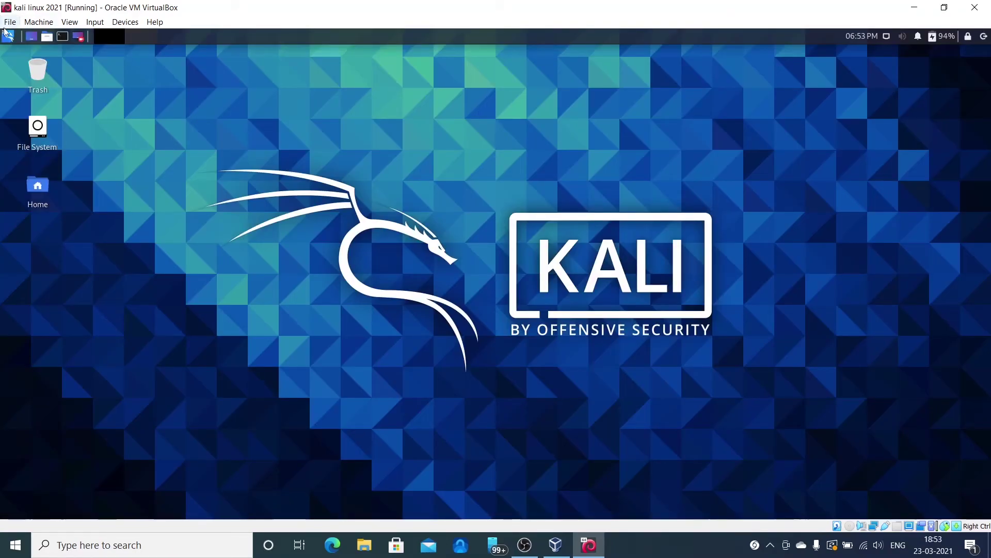
click(9, 43)
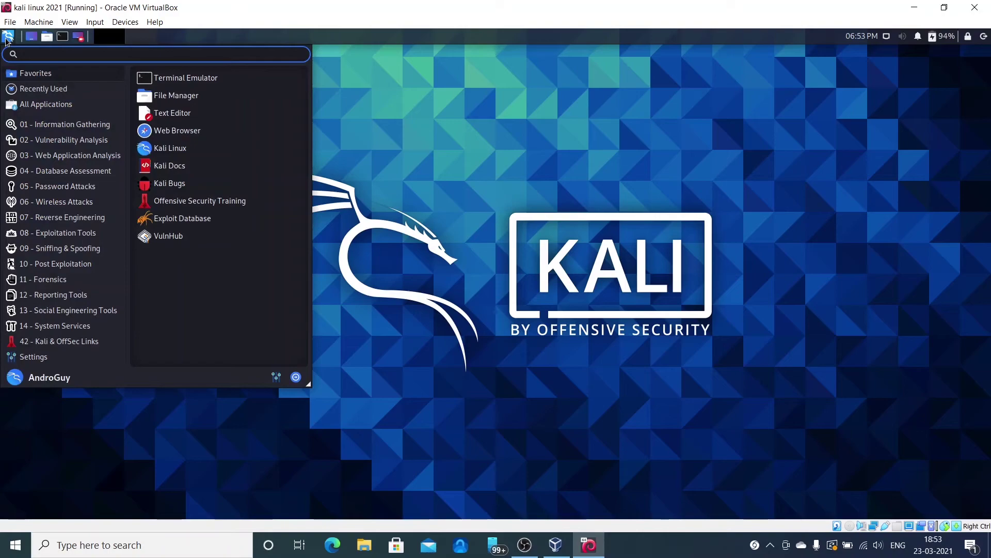
mouse_move(35, 219)
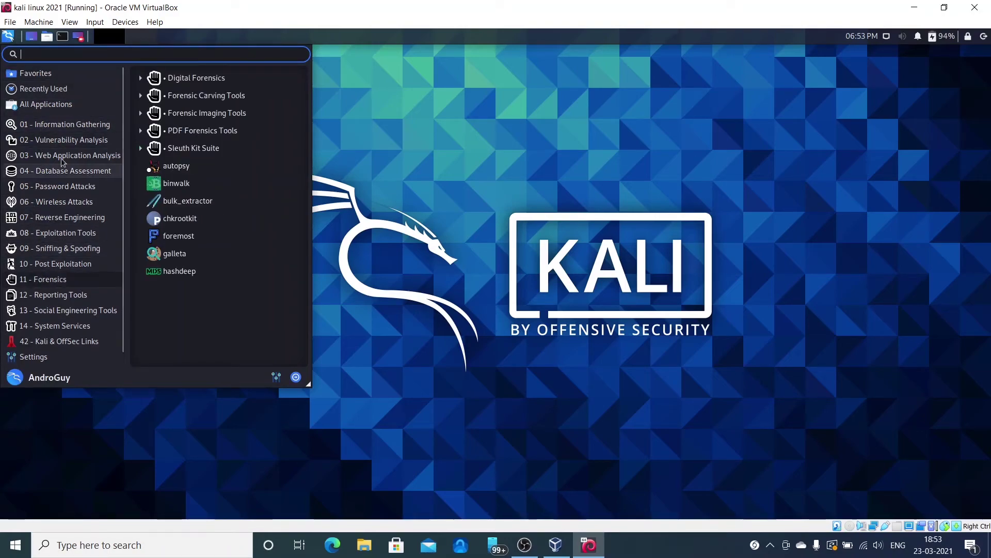
mouse_move(68, 129)
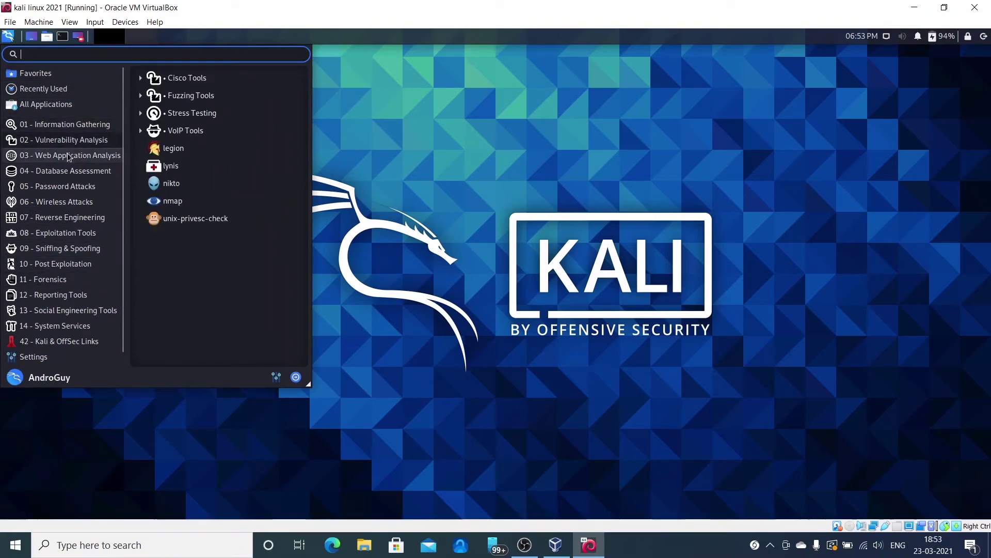
mouse_move(64, 207)
scroll(64, 208, down, 1)
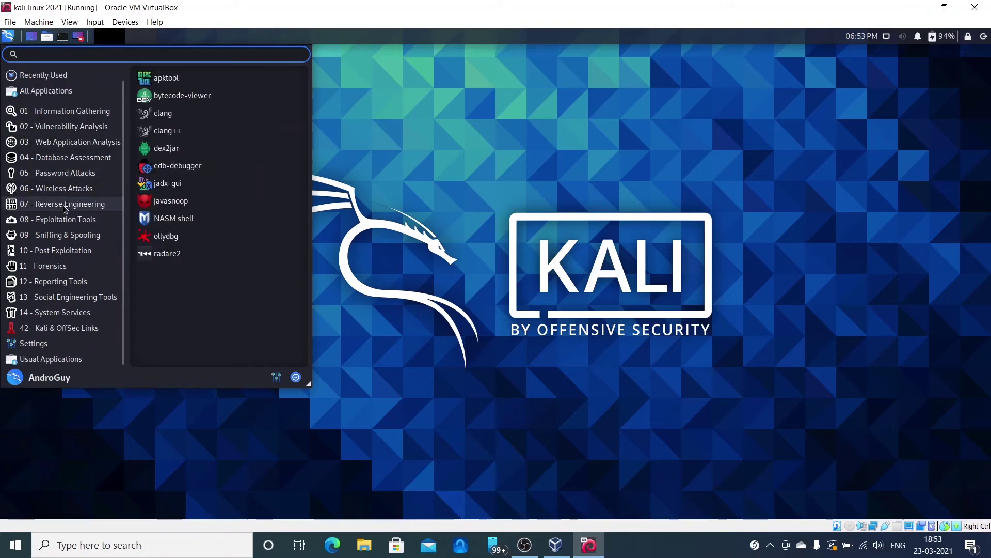
scroll(64, 208, up, 1)
scroll(64, 208, down, 1)
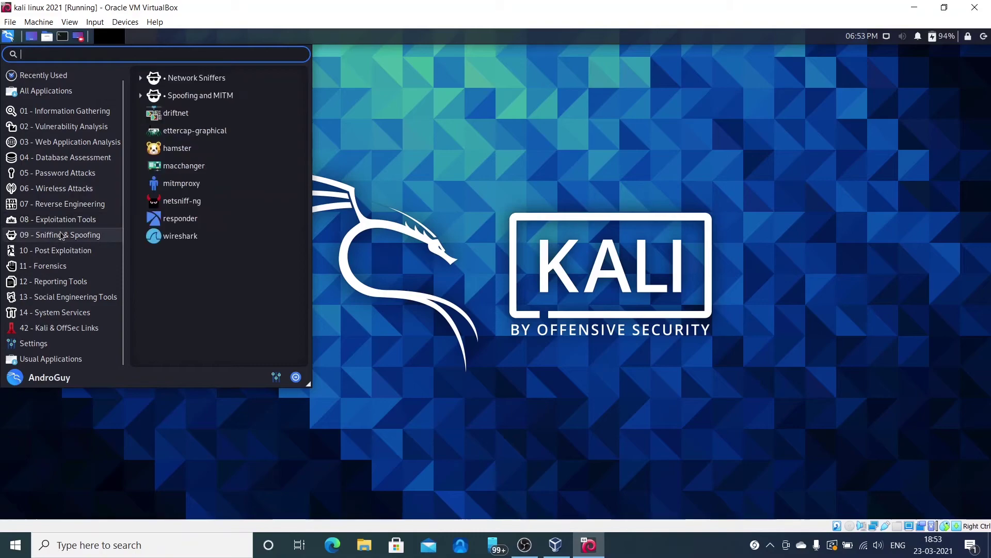
mouse_move(64, 278)
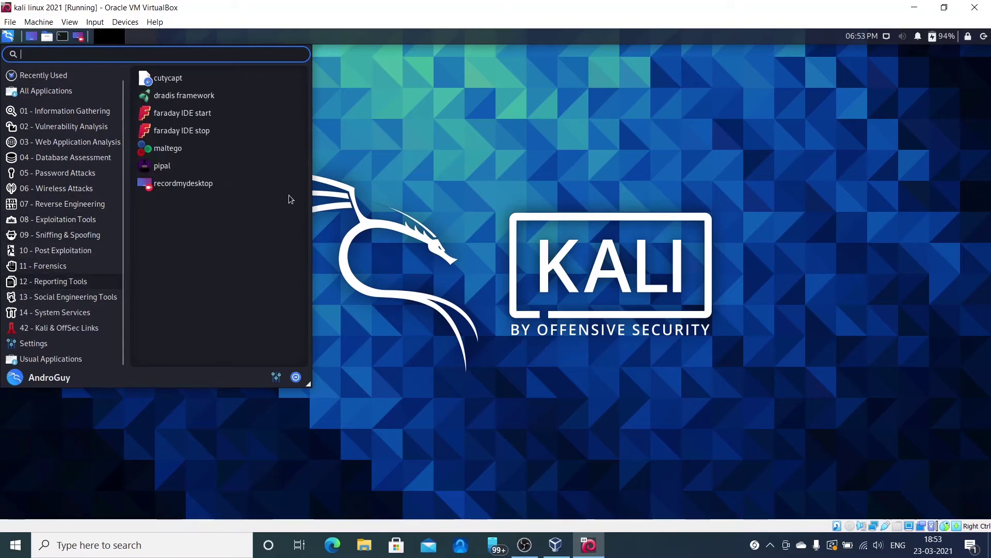
click(525, 156)
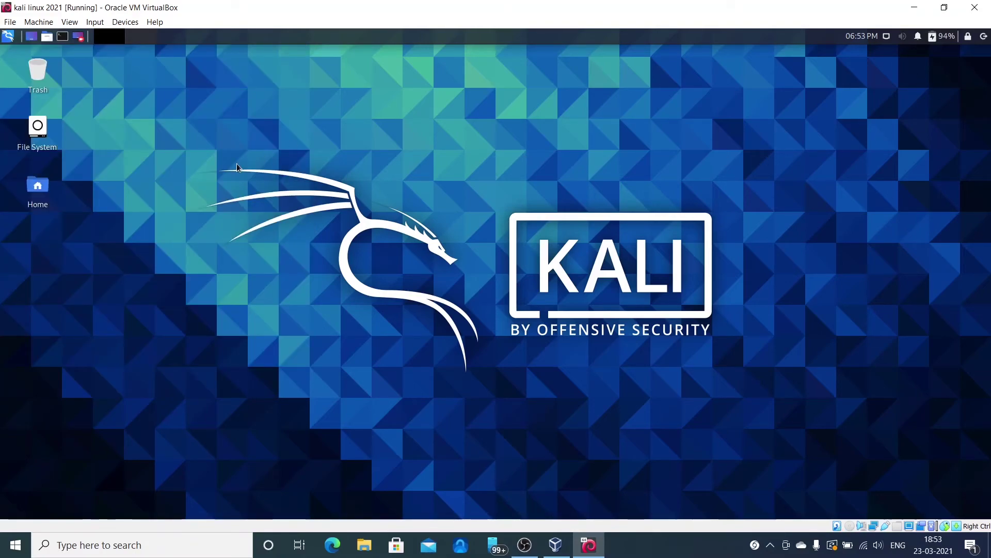
double_click(38, 129)
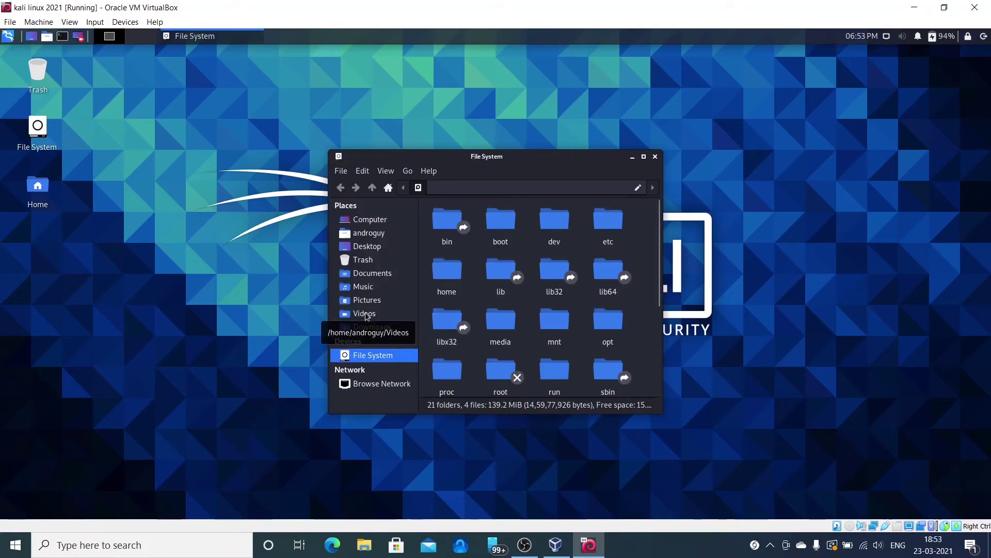
scroll(518, 278, down, 1)
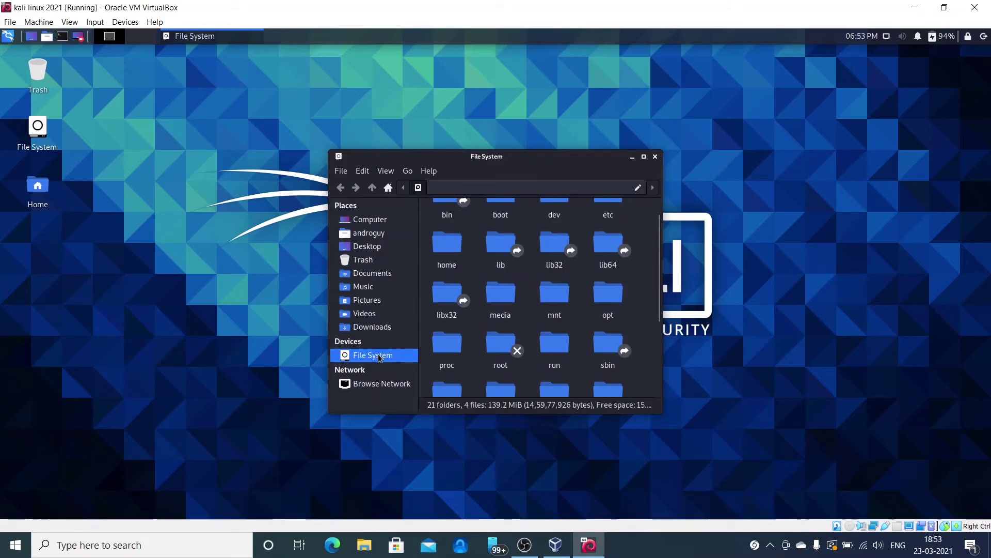
scroll(564, 274, down, 3)
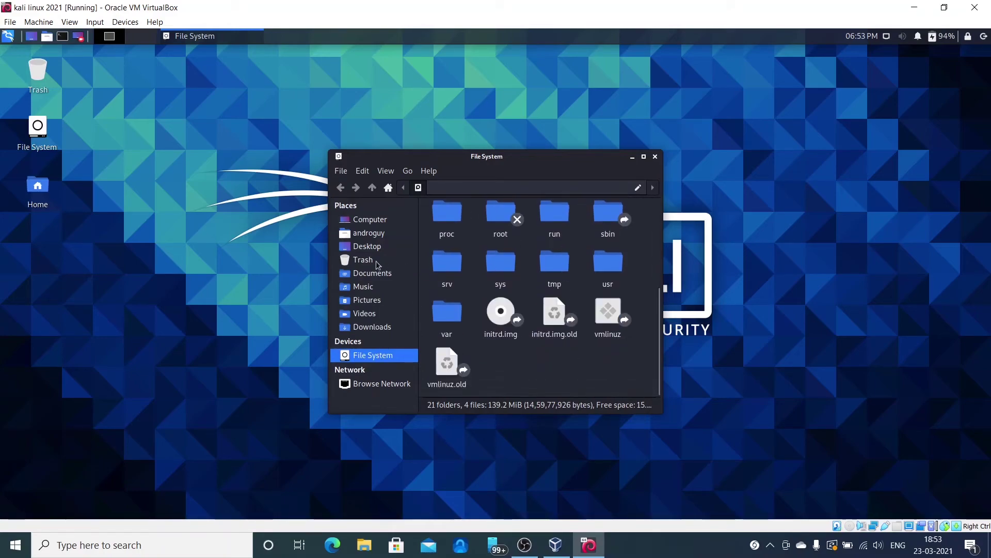
click(357, 329)
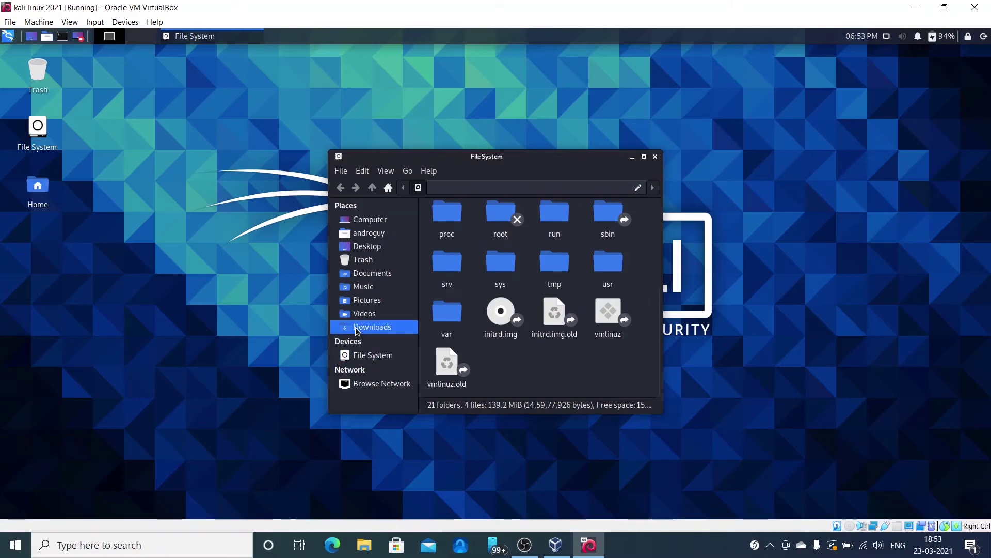
click(360, 246)
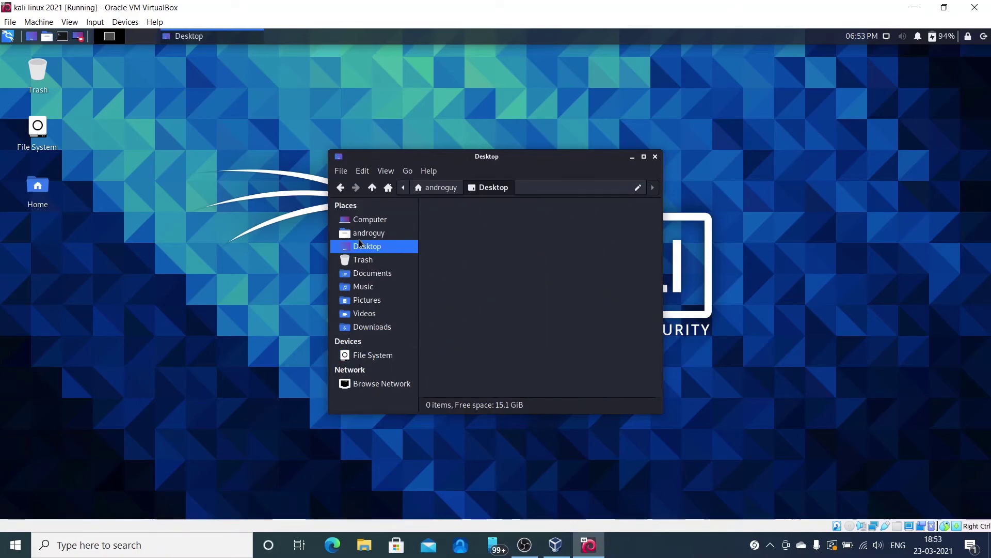
click(655, 157)
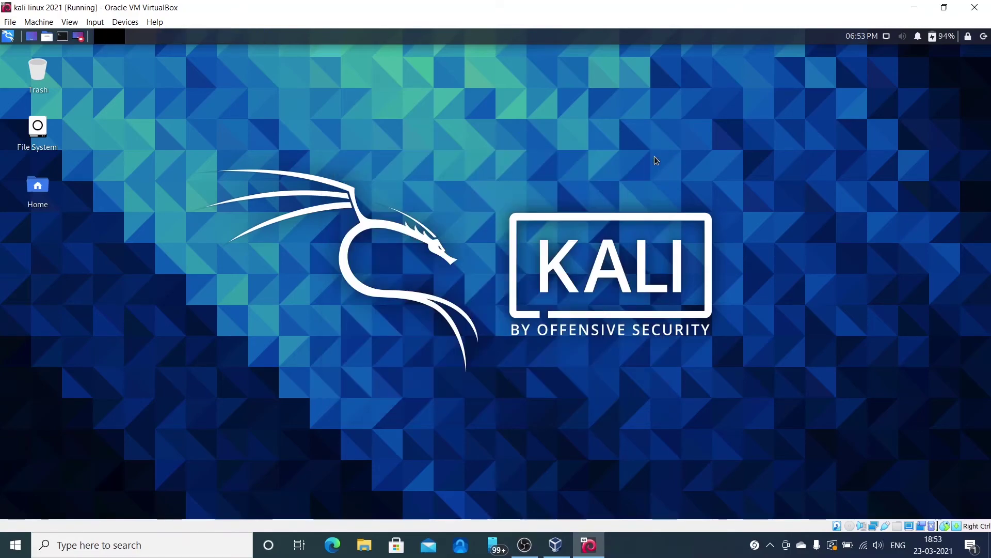
- Shut down Kali from the panel's power options and close the VirtualBox Manager
click(984, 36)
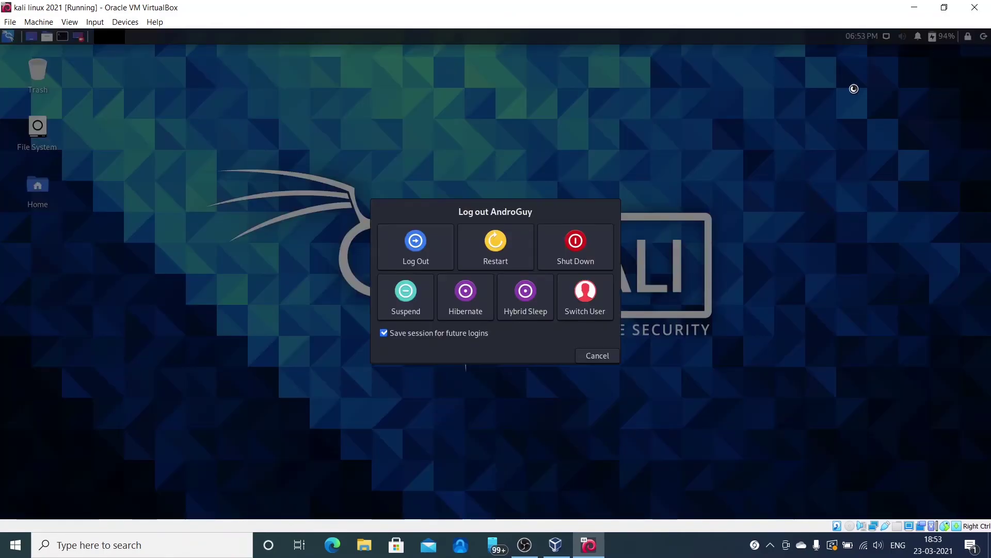
click(580, 259)
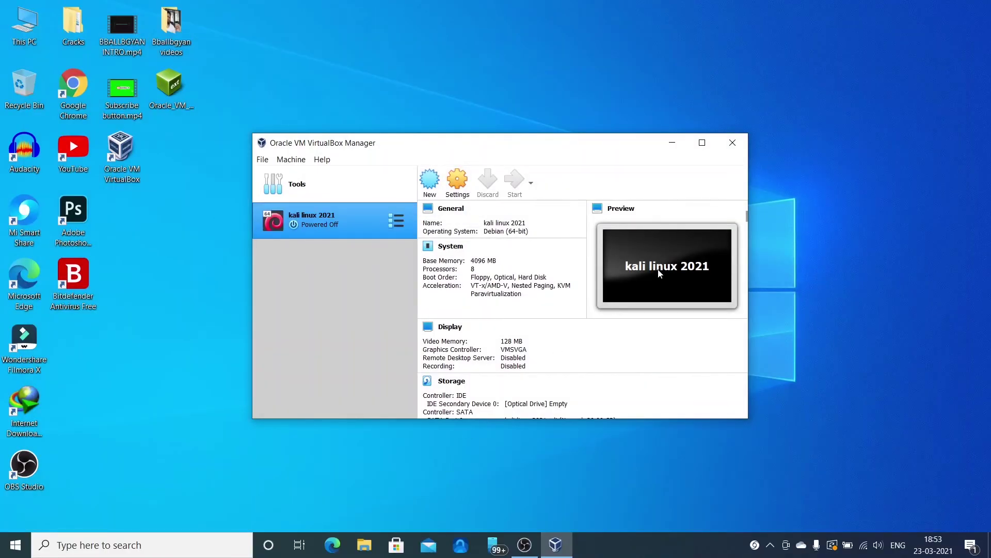
click(734, 149)
- Refresh the Windows desktop, bring OBS Studio back up, and stop the recording
right_click(434, 326)
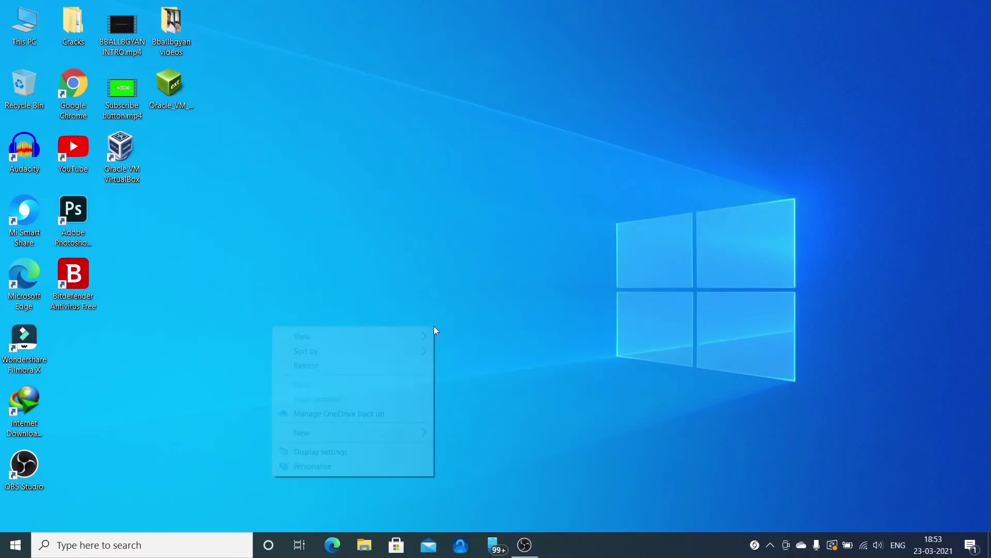
click(371, 370)
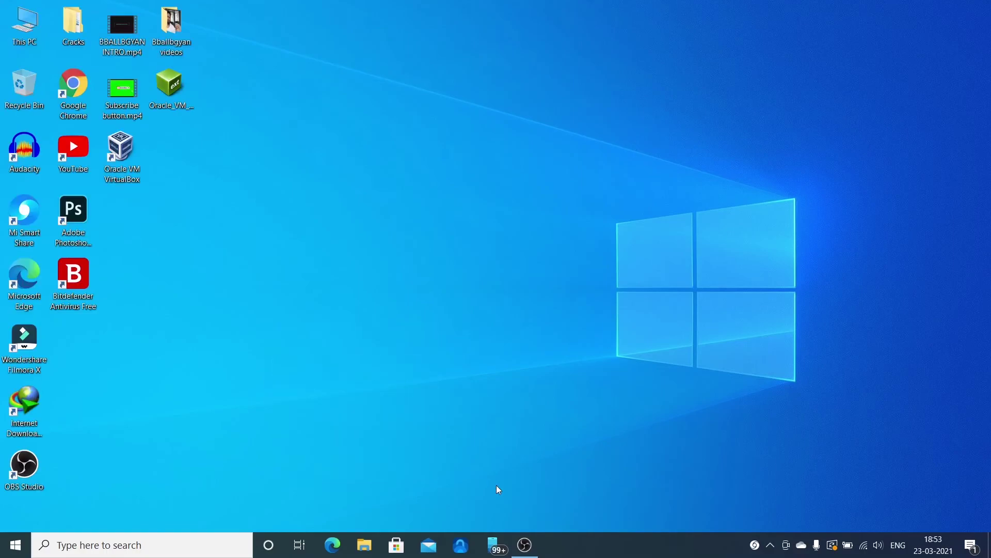
click(525, 544)
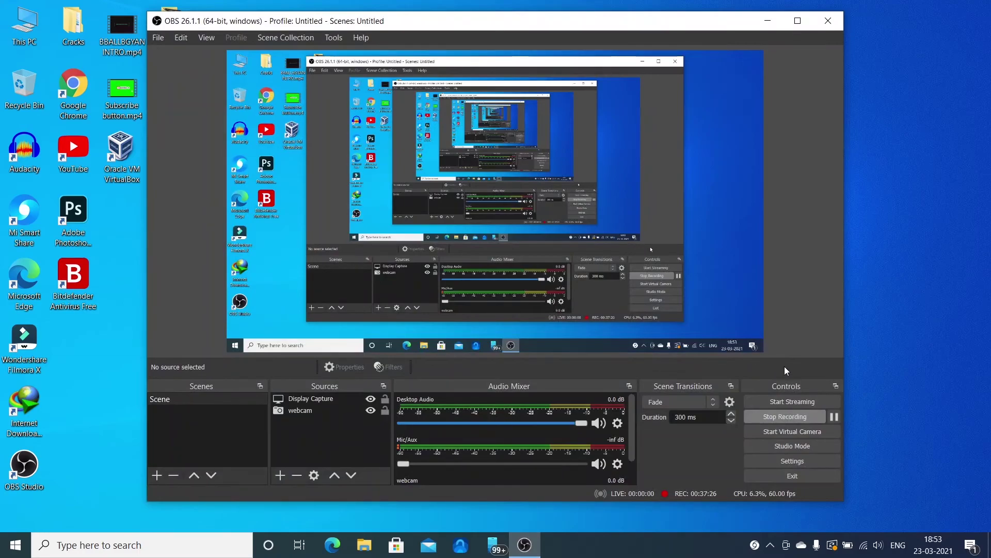
click(787, 415)
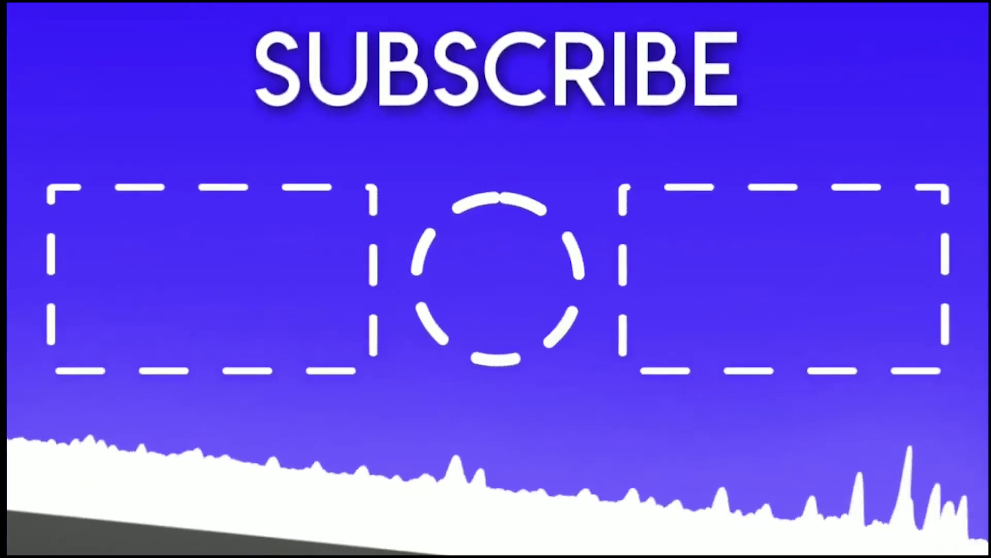